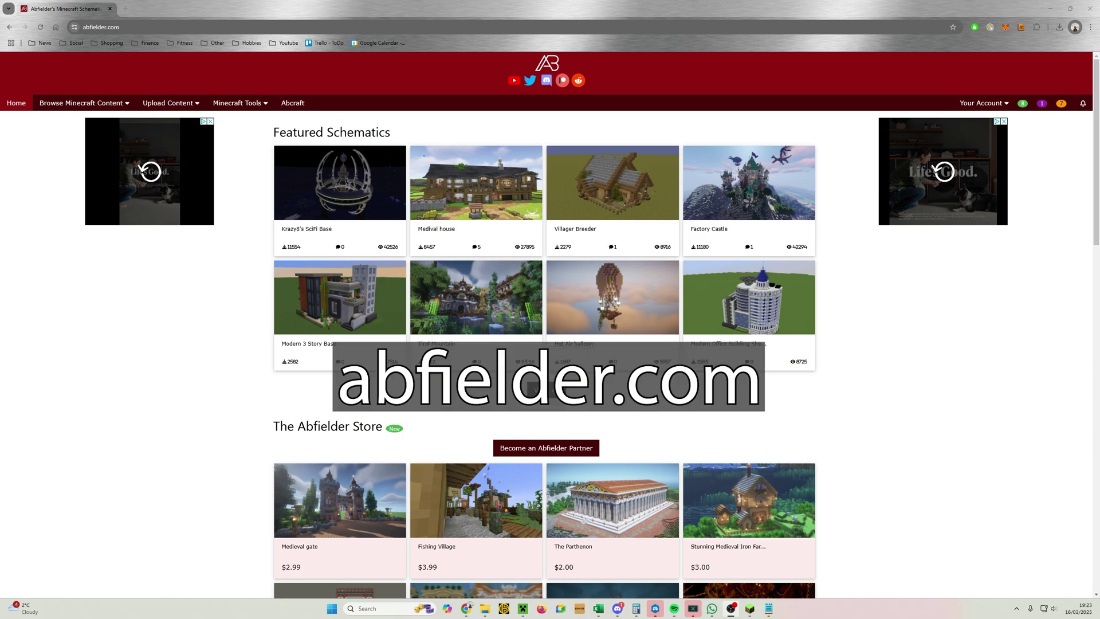
Step: Browse the abfielder.com home page and open the Darth Vader build under Ab's Newest Schematics
scroll(367, 355, "down", 4)
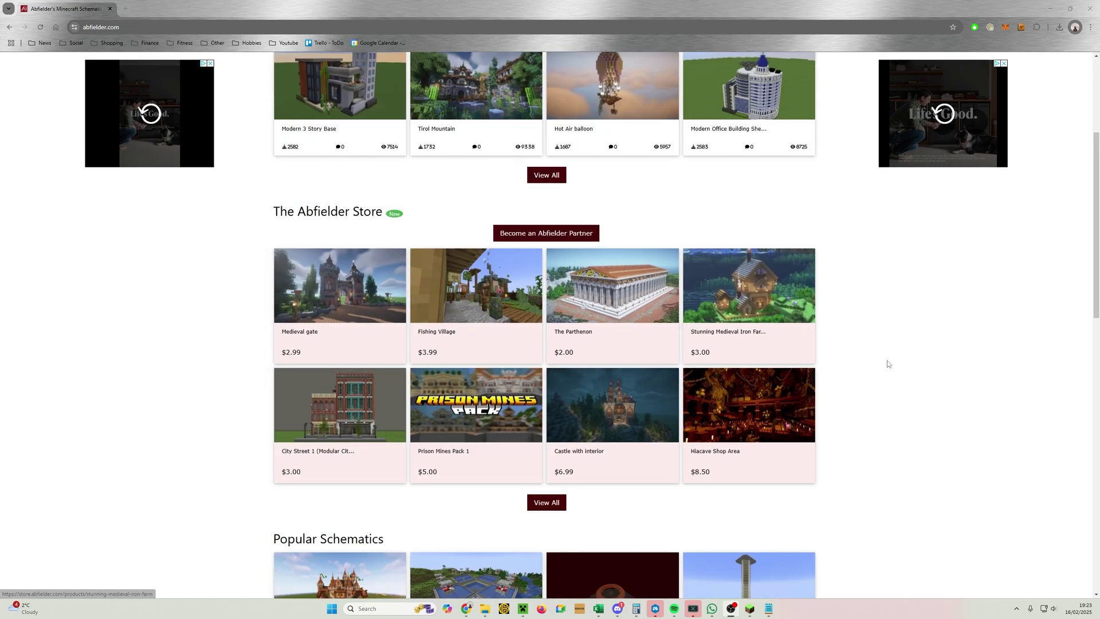
scroll(896, 360, "down", 8)
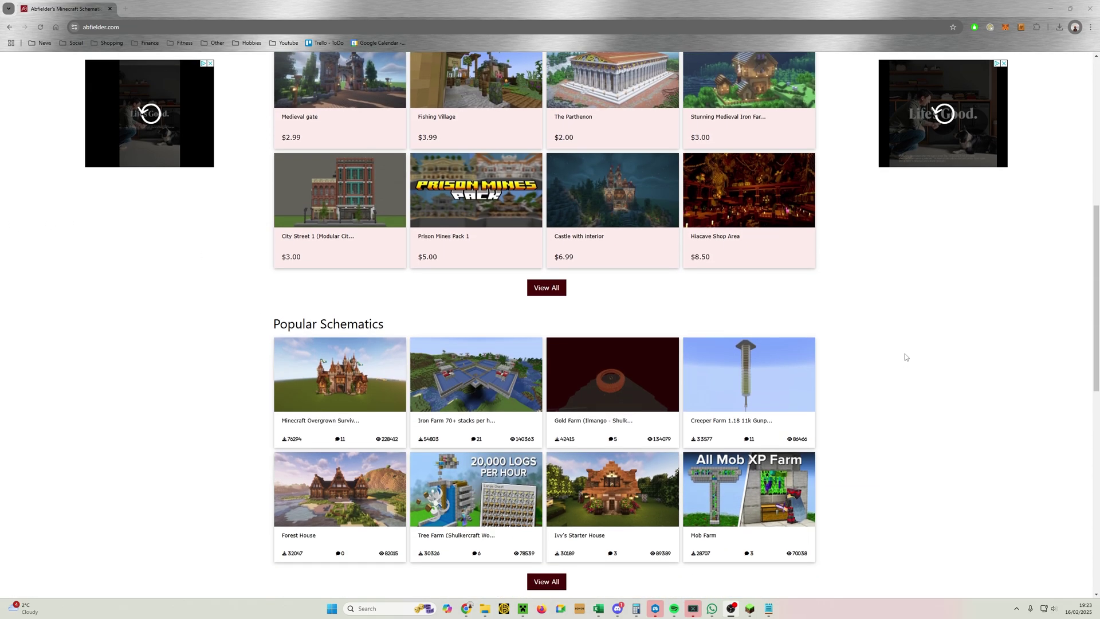
scroll(917, 353, "down", 7)
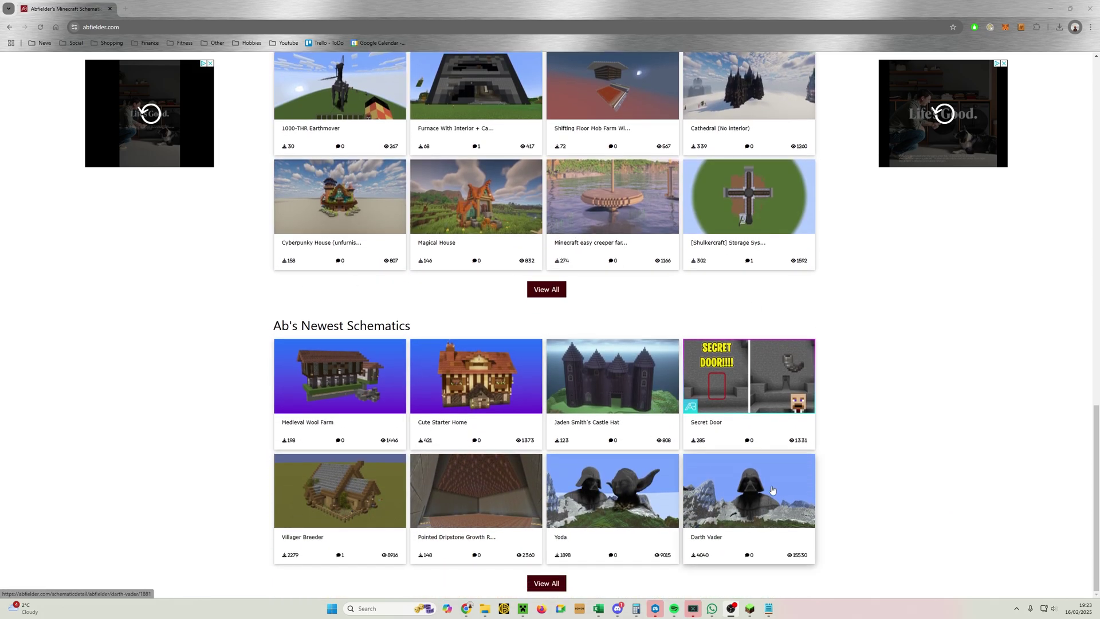
left_click(771, 490)
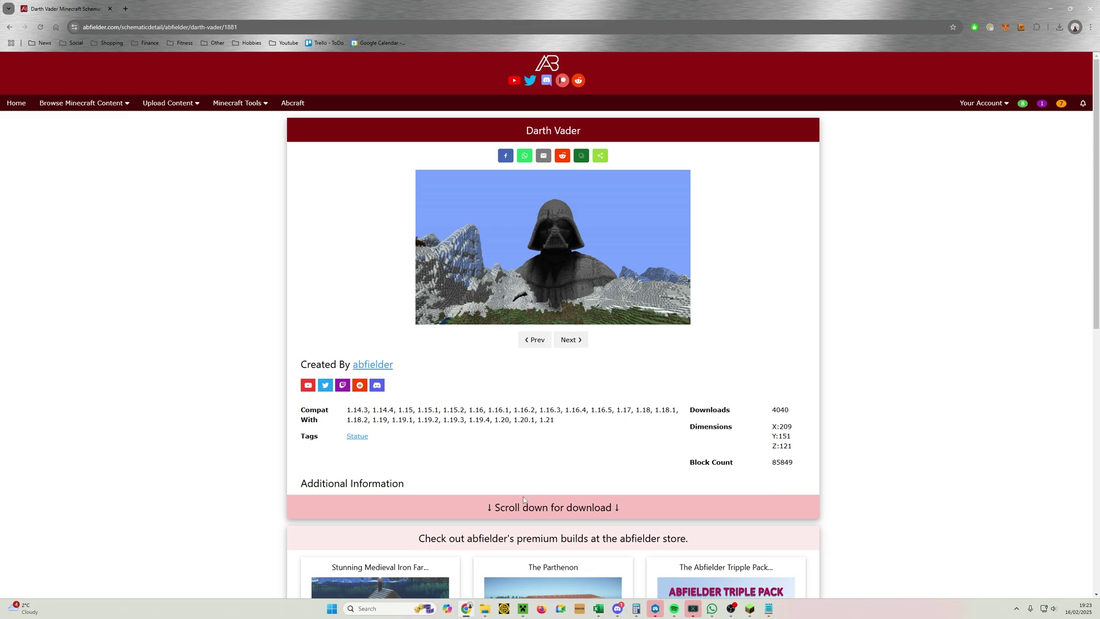
Step: Download the Darth Vader schematic in .Litematic format and show the downloaded file in its folder
scroll(564, 510, "down", 9)
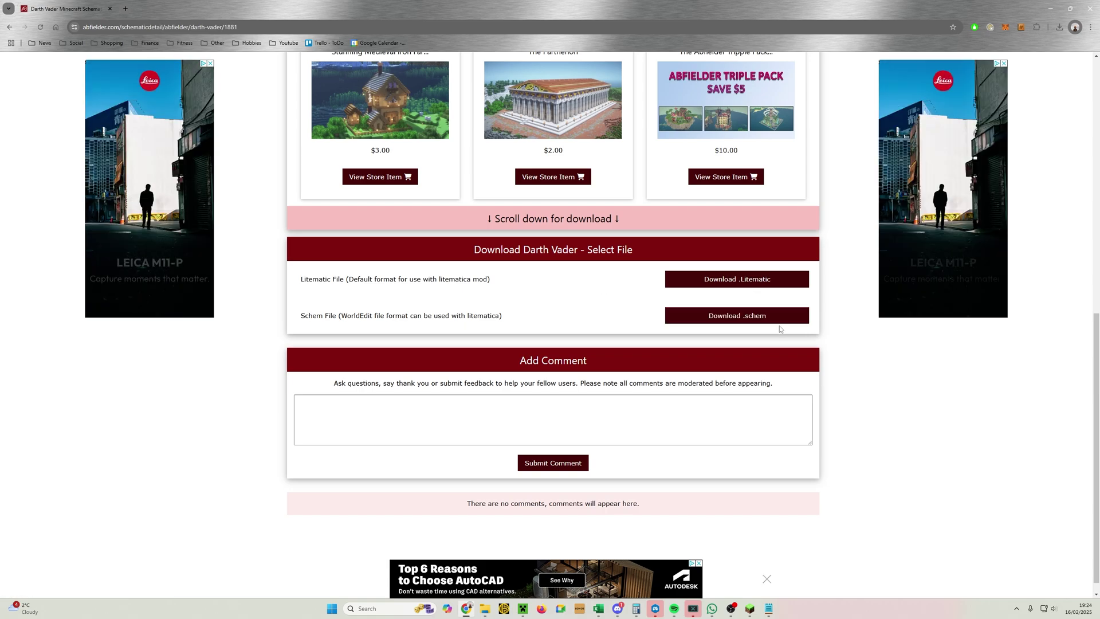
left_click(703, 284)
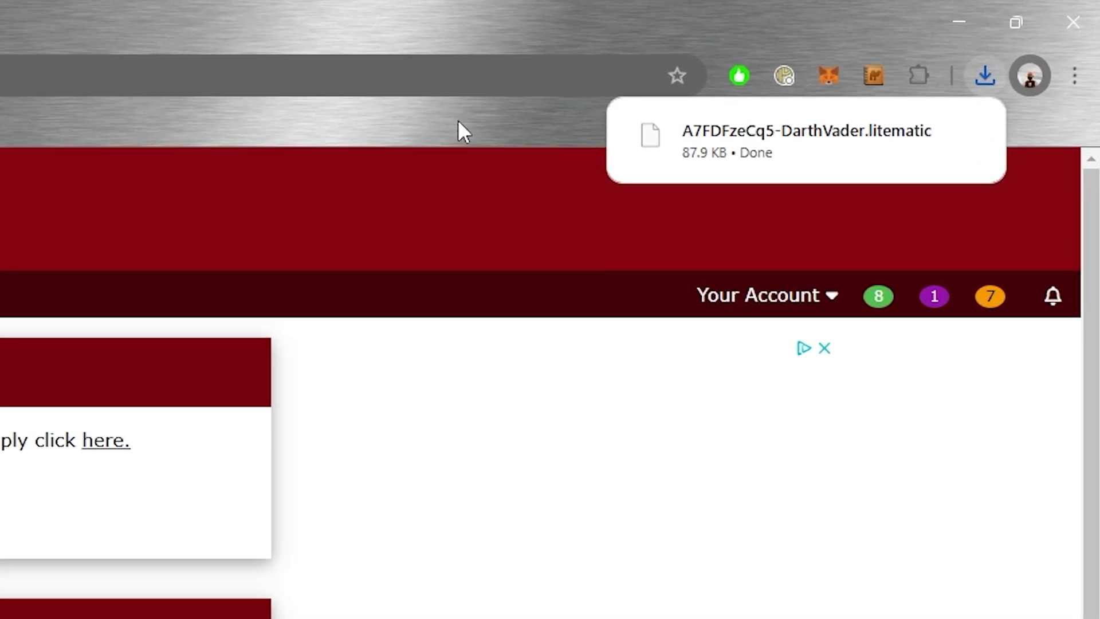
mouse_move(926, 77)
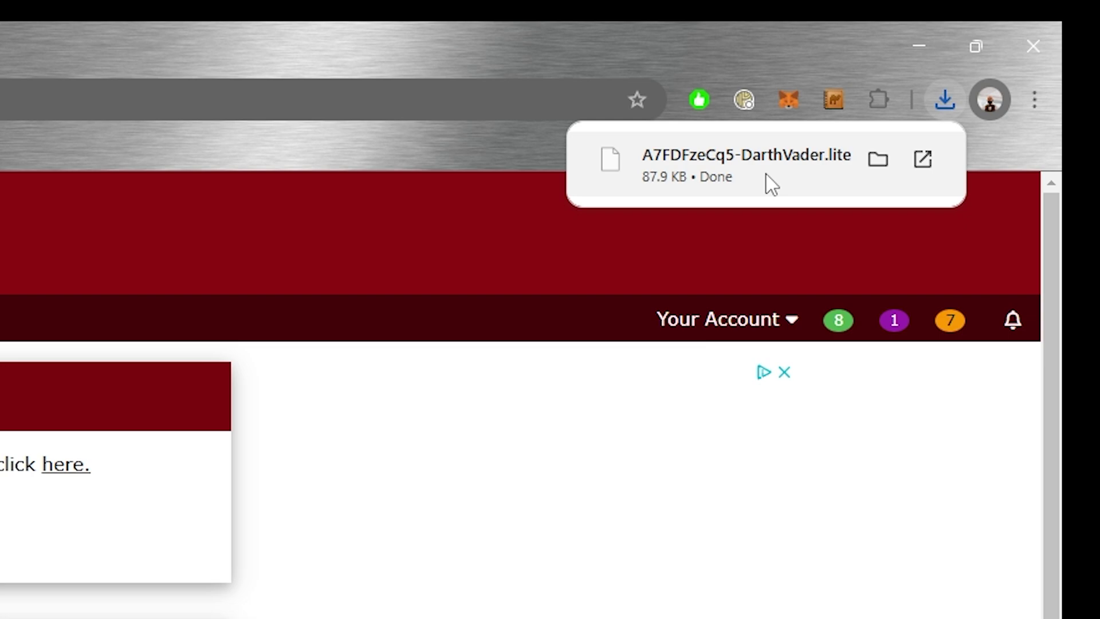
left_click(871, 166)
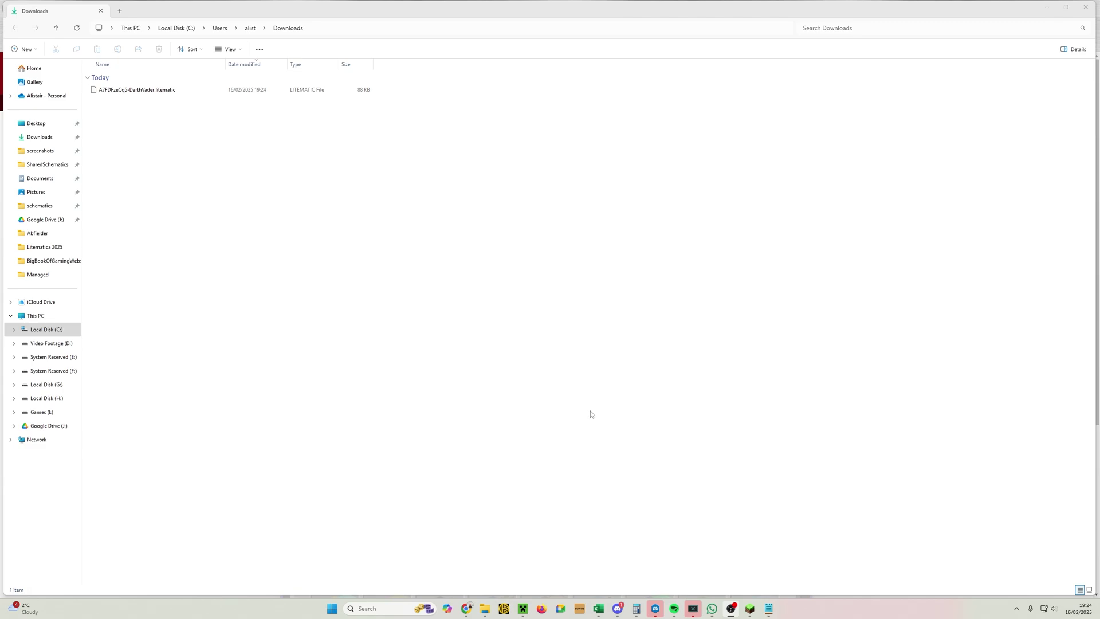
Step: Switch to the Minecraft Launcher and open the installation folder of fabric-loader-1.21.4
left_click(522, 609)
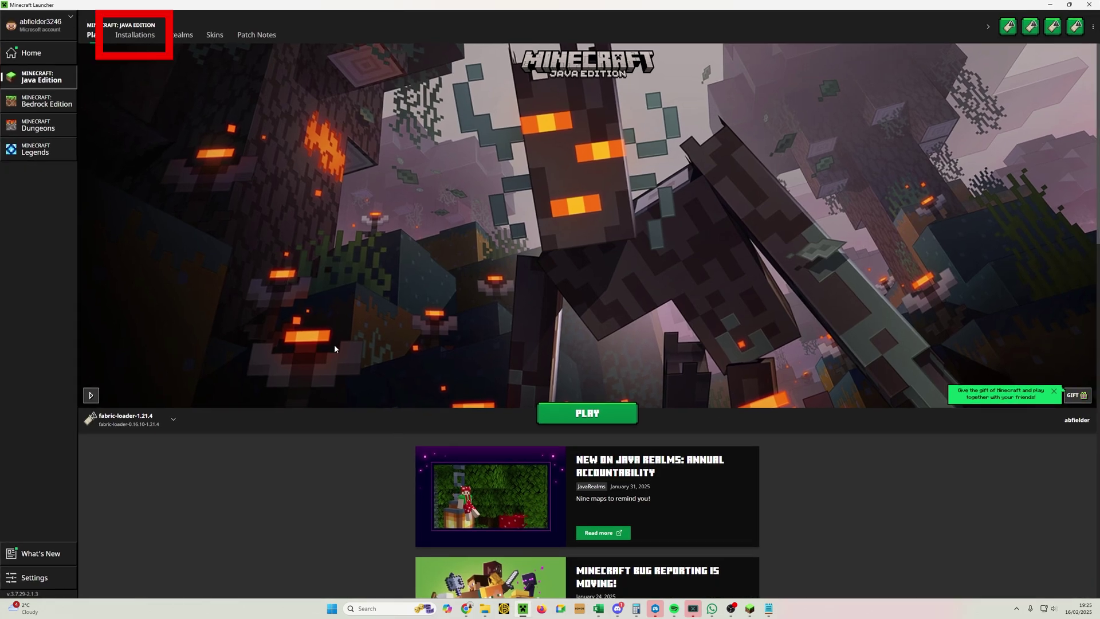
left_click(134, 37)
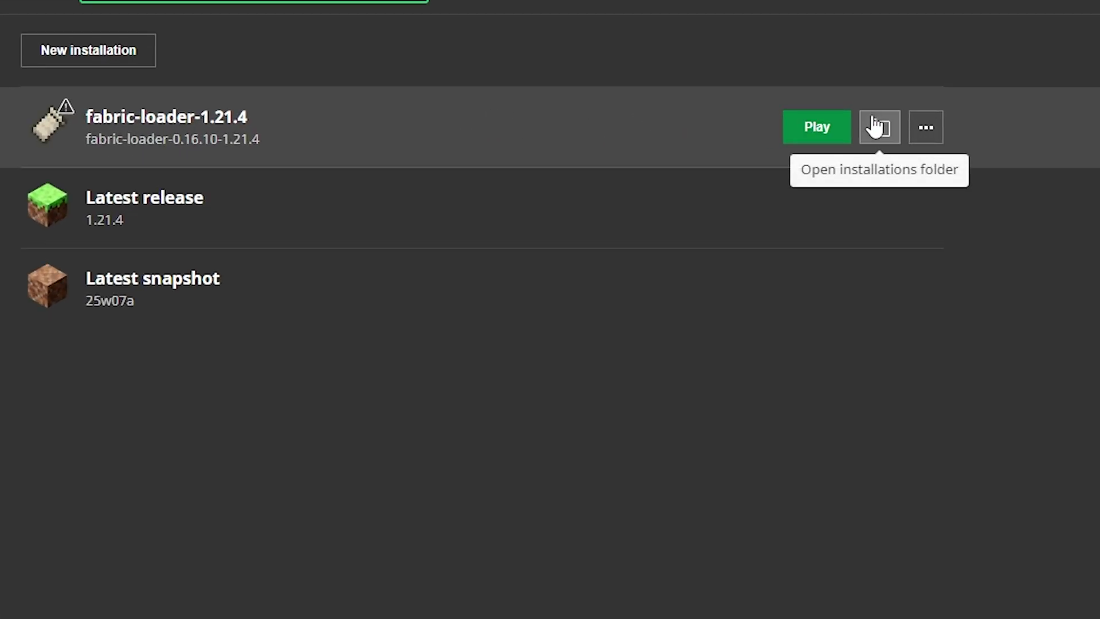
left_click(875, 126)
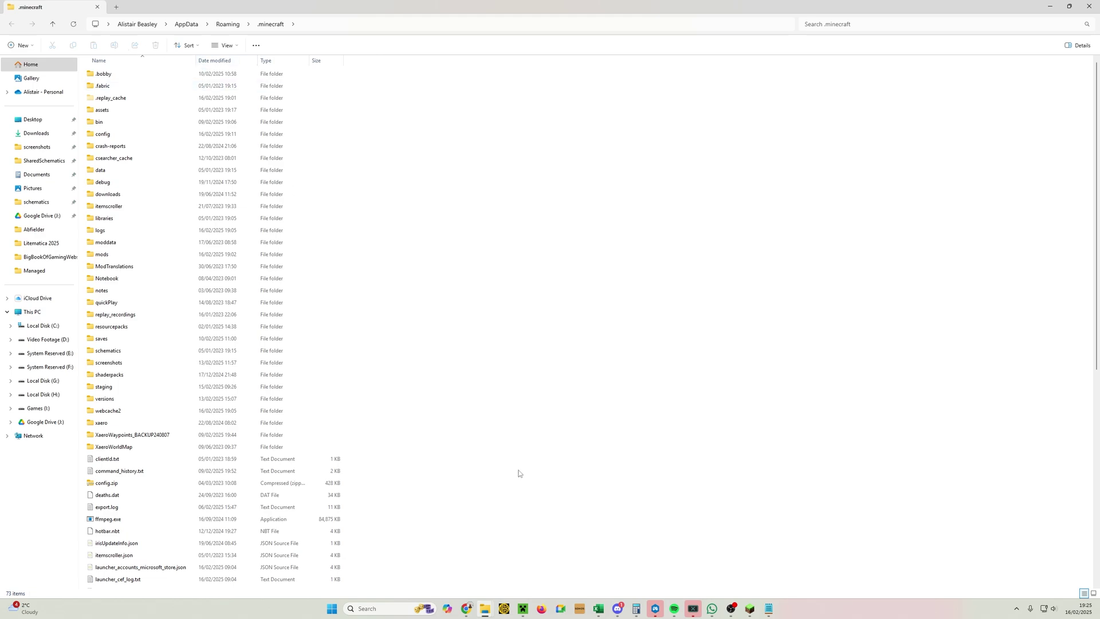
Step: Arrange the Downloads and .minecraft folder windows side by side, with .minecraft in the right half of the screen
mouse_move(496, 606)
left_click(449, 583)
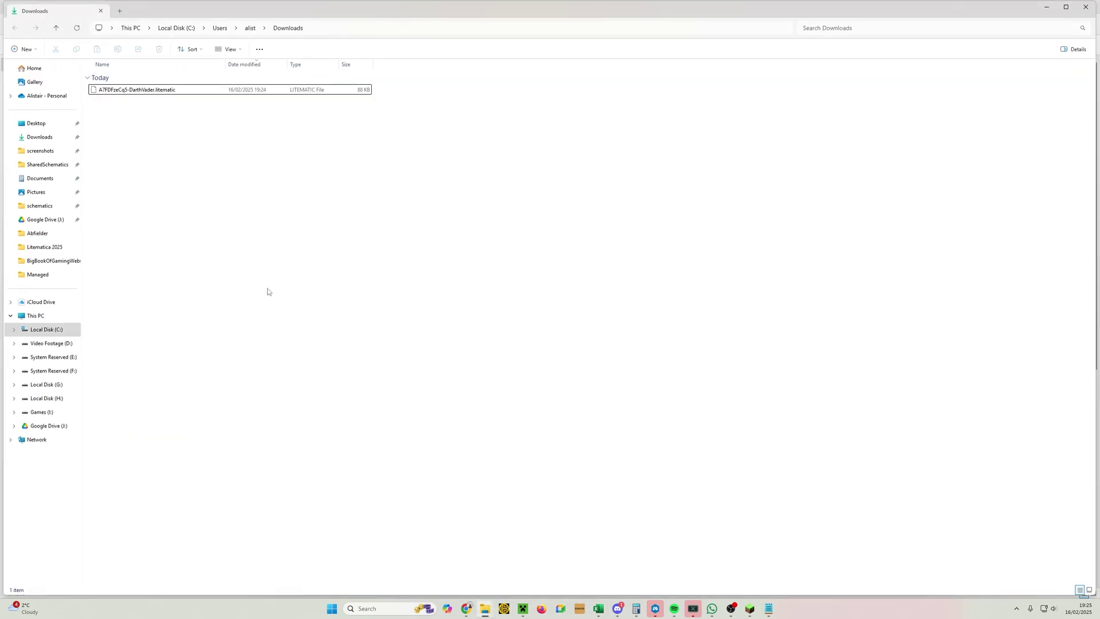
left_click(518, 566)
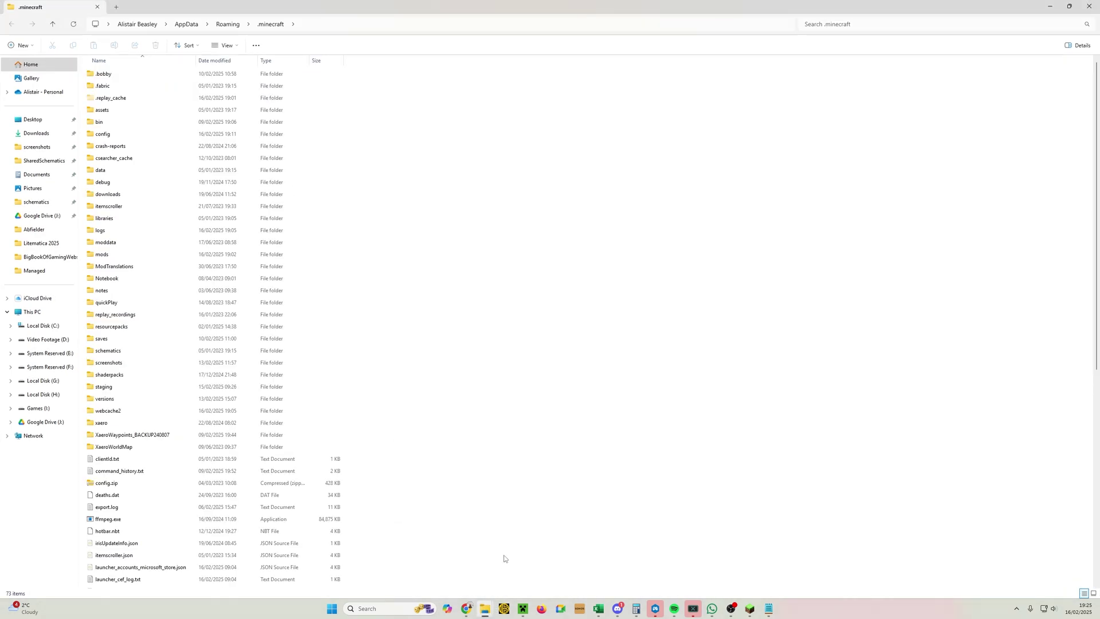
left_click_drag(273, 7, 1099, 188)
left_click(97, 120)
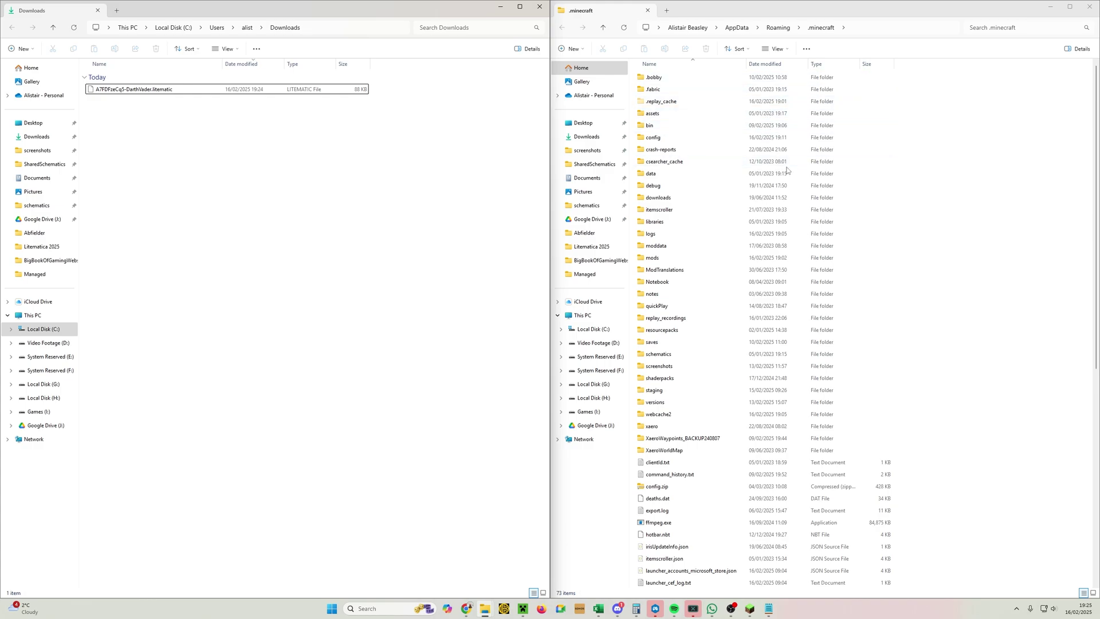
Step: Move the downloaded DarthVader.litematic file from Downloads into the schematics folder inside .minecraft
left_click(673, 355)
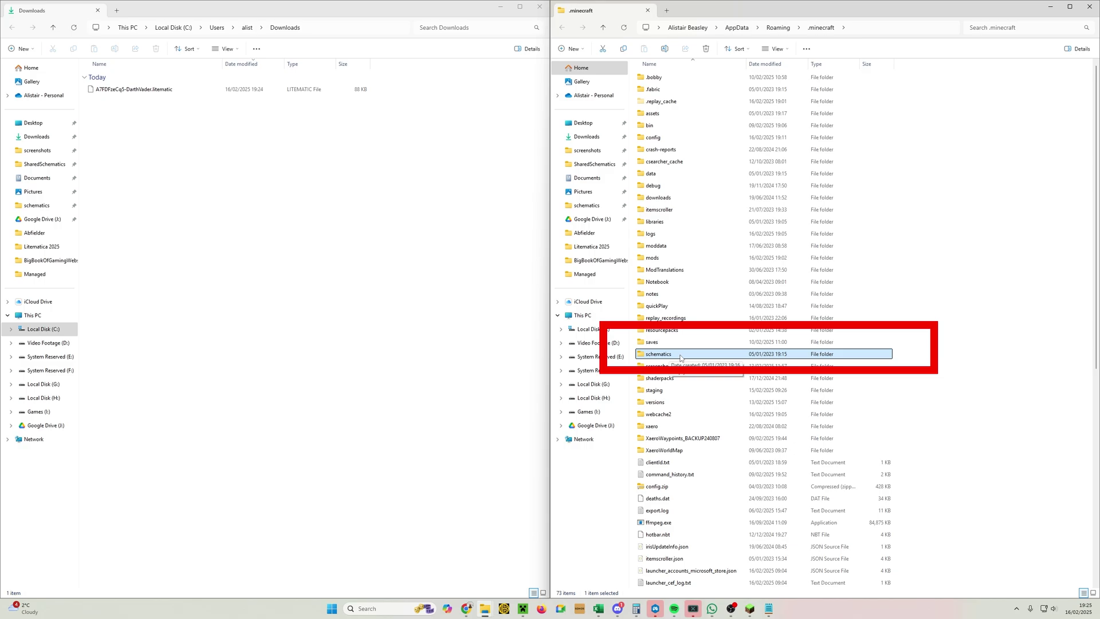
double_click(682, 355)
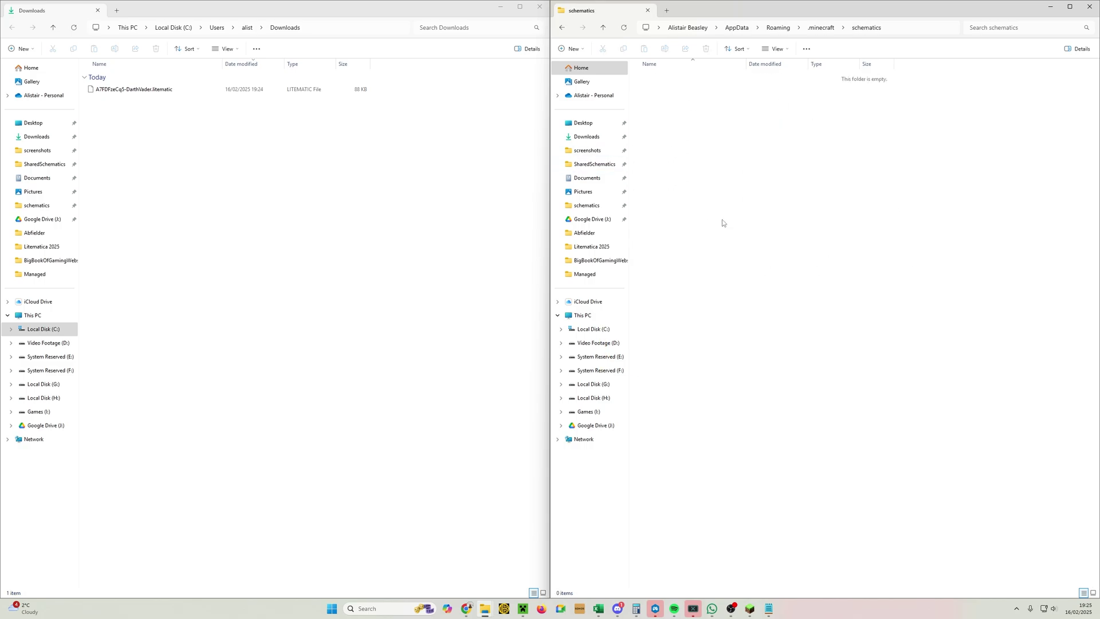
left_click_drag(134, 89, 784, 172)
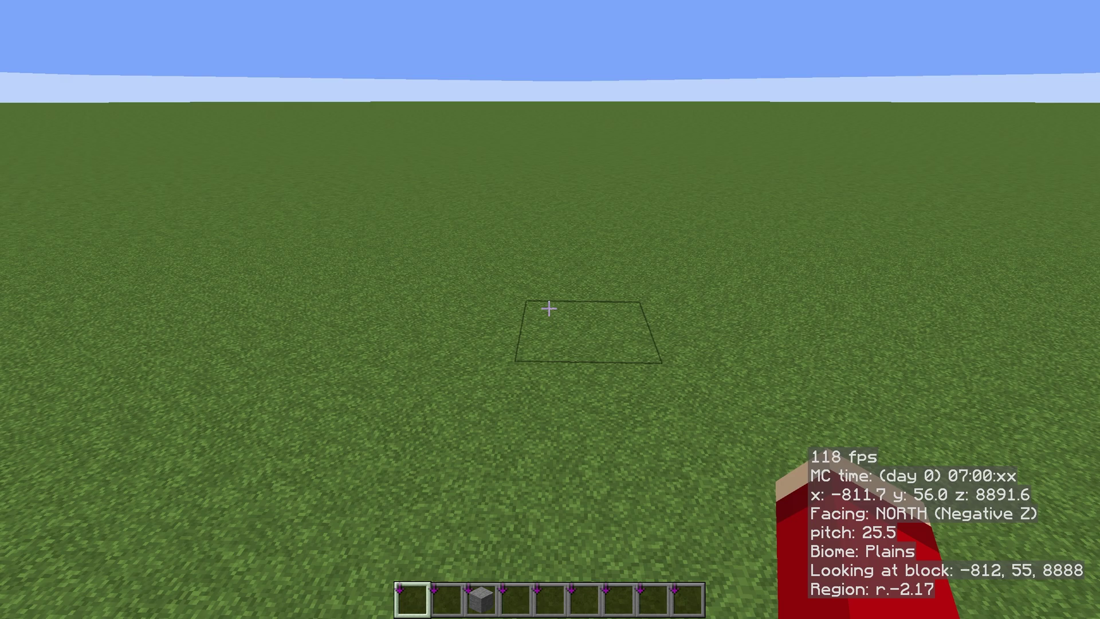
Step: In Minecraft, load the A7FDFzeCq5-DarthVader schematic through Litematica with a placement created, and return to the world
key("m")
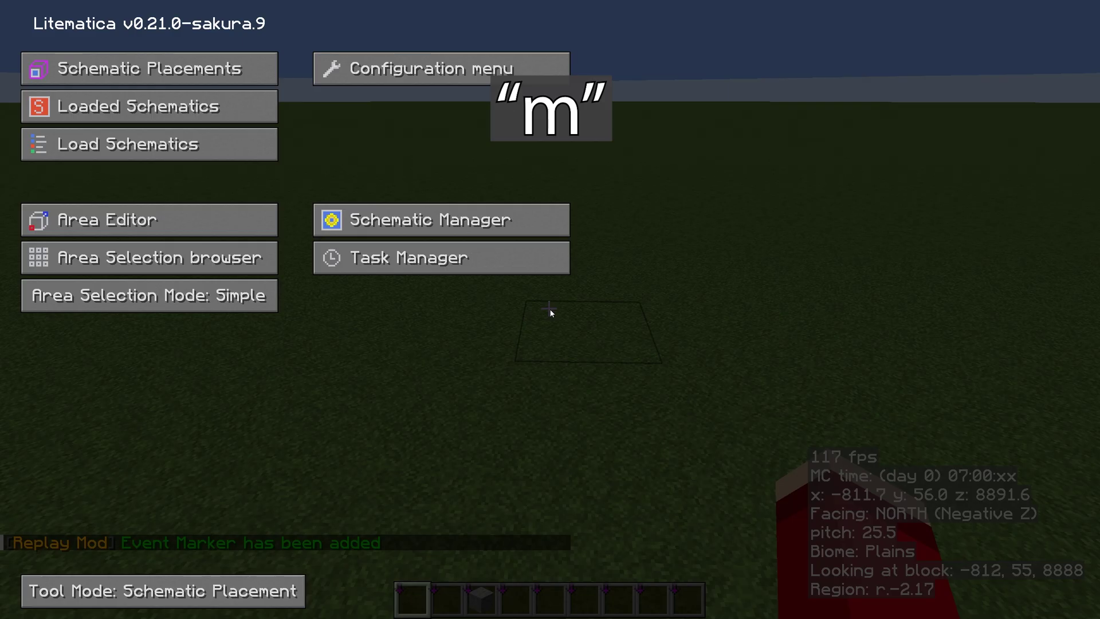
left_click(203, 144)
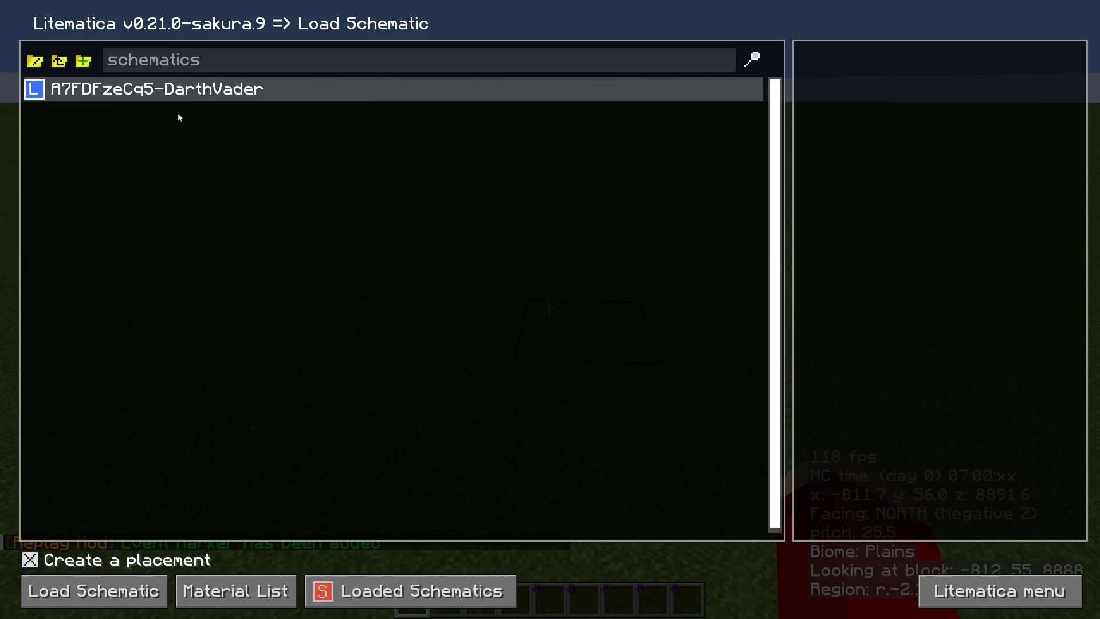
left_click(182, 92)
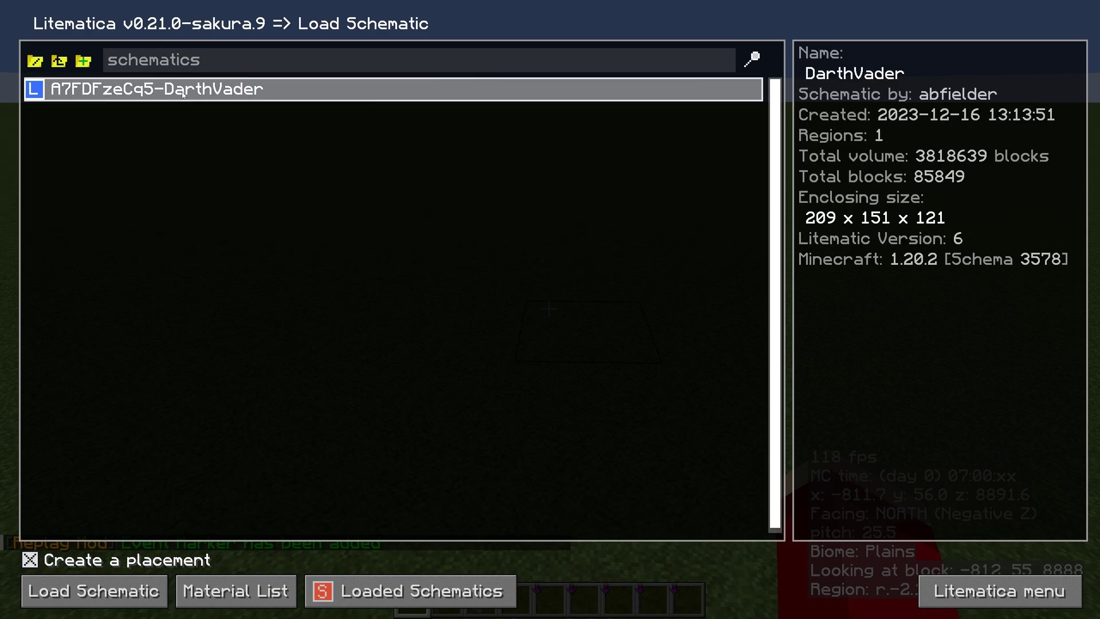
left_click(117, 595)
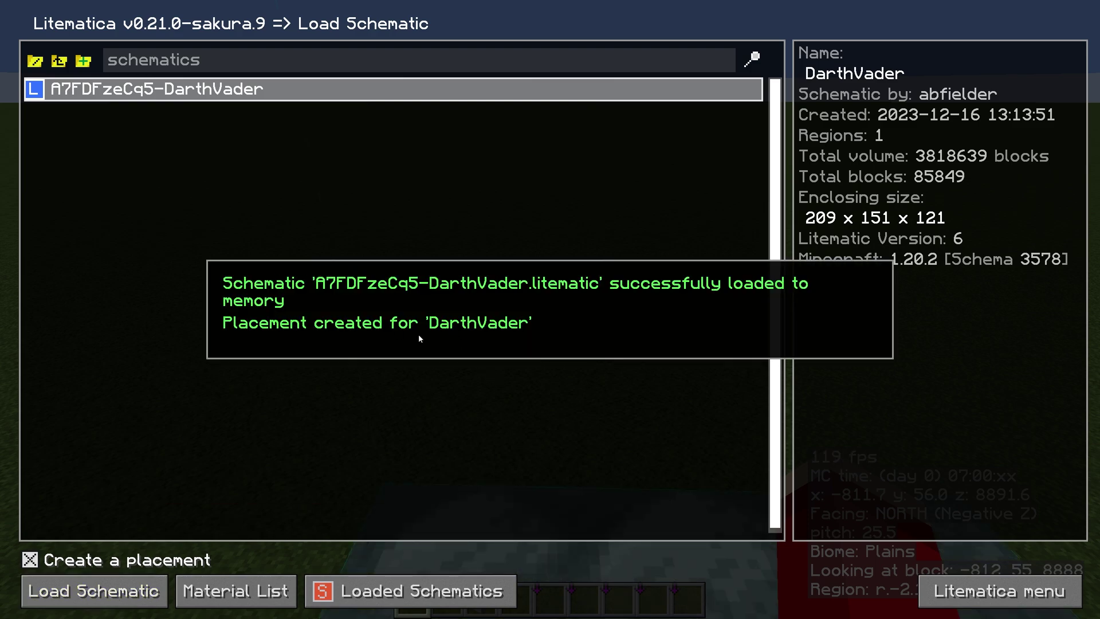
key("Escape")
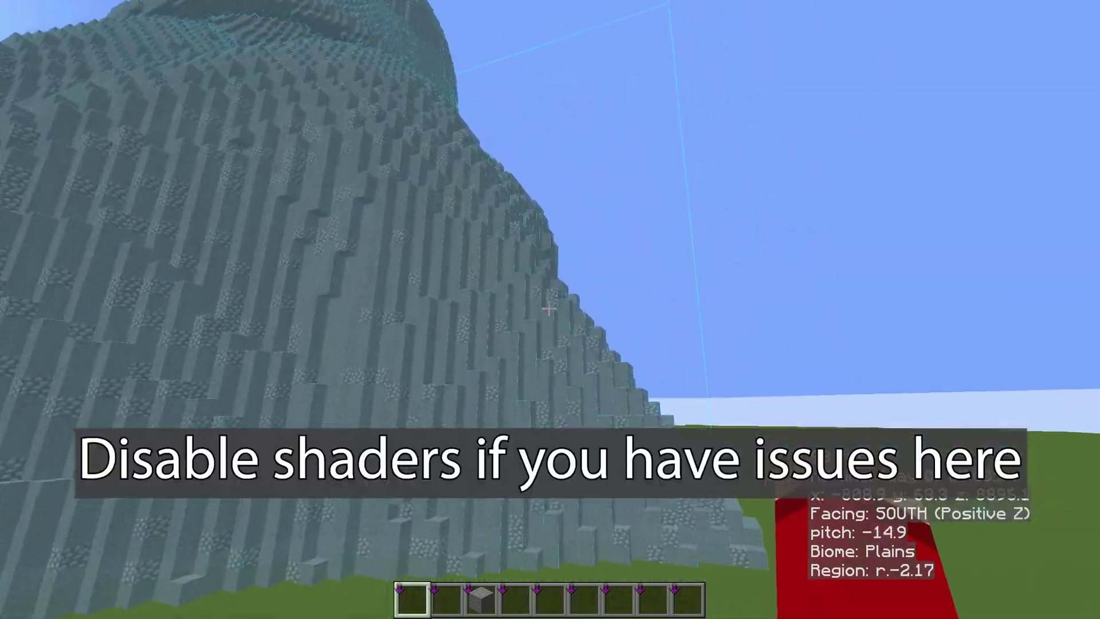
Step: Fly around and through the Darth Vader schematic placement to examine it from the front and inside
key("w")
key("s")
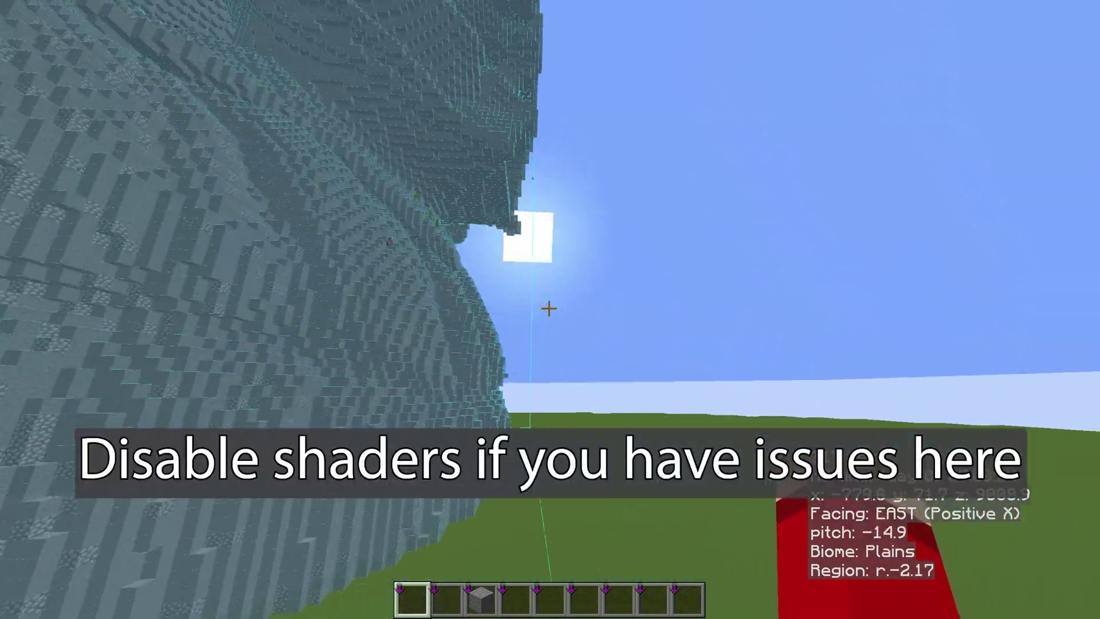
key("s")
key("space")
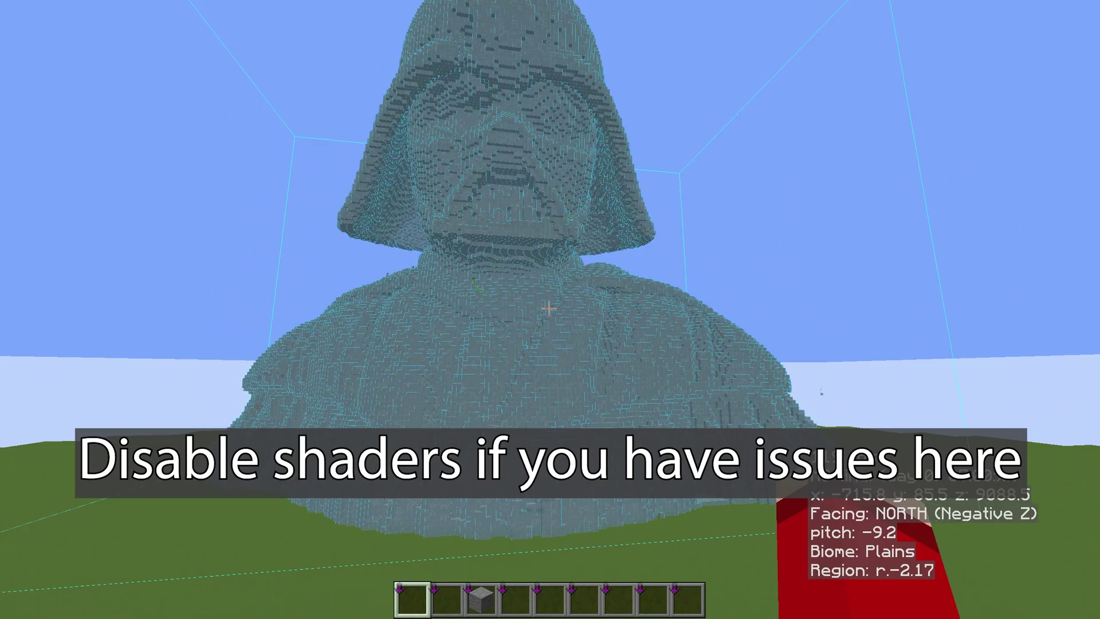
key("space")
key("s")
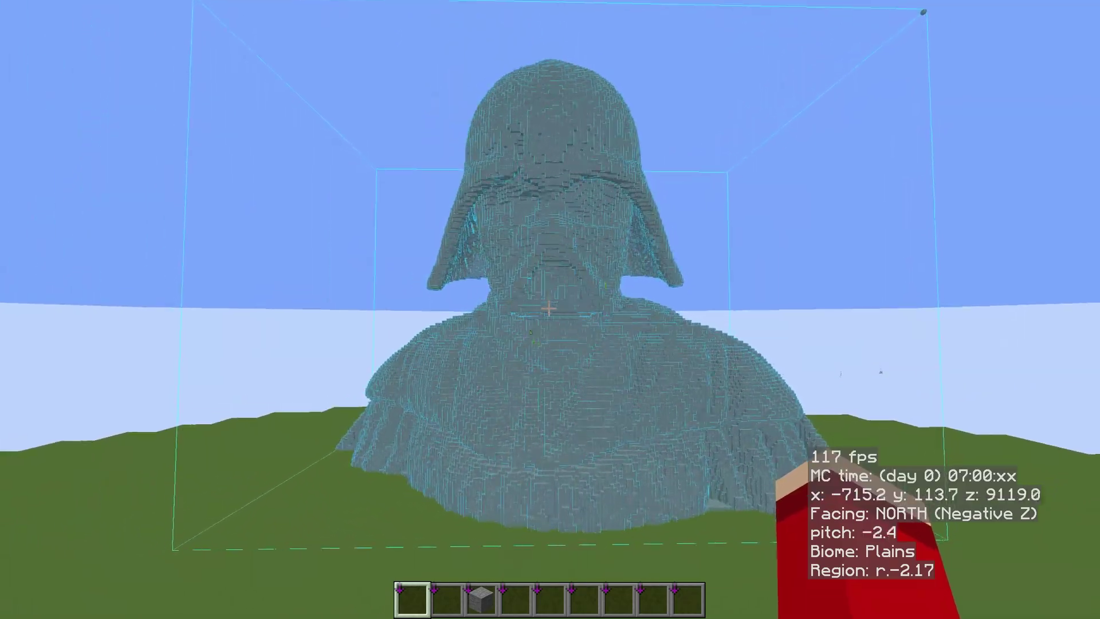
key("w")
key("w")
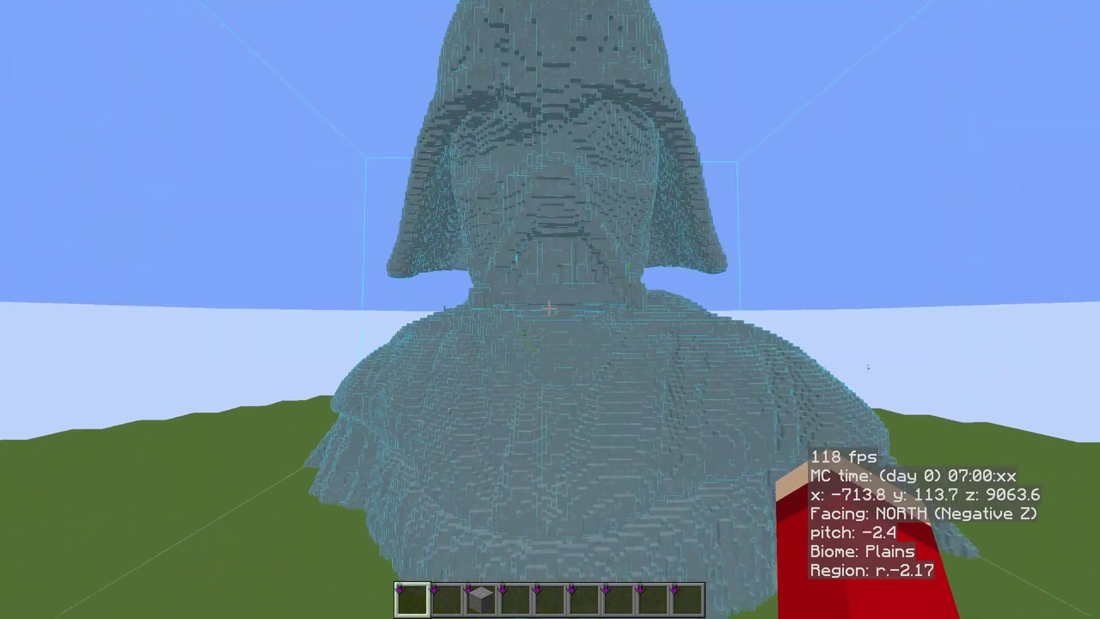
key("w")
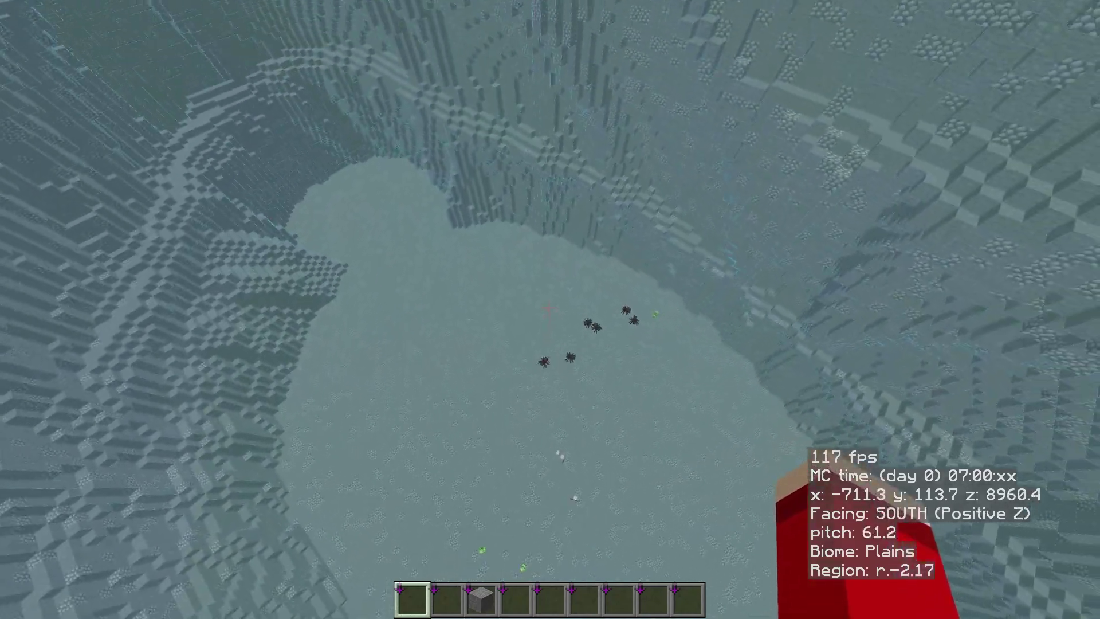
key("s")
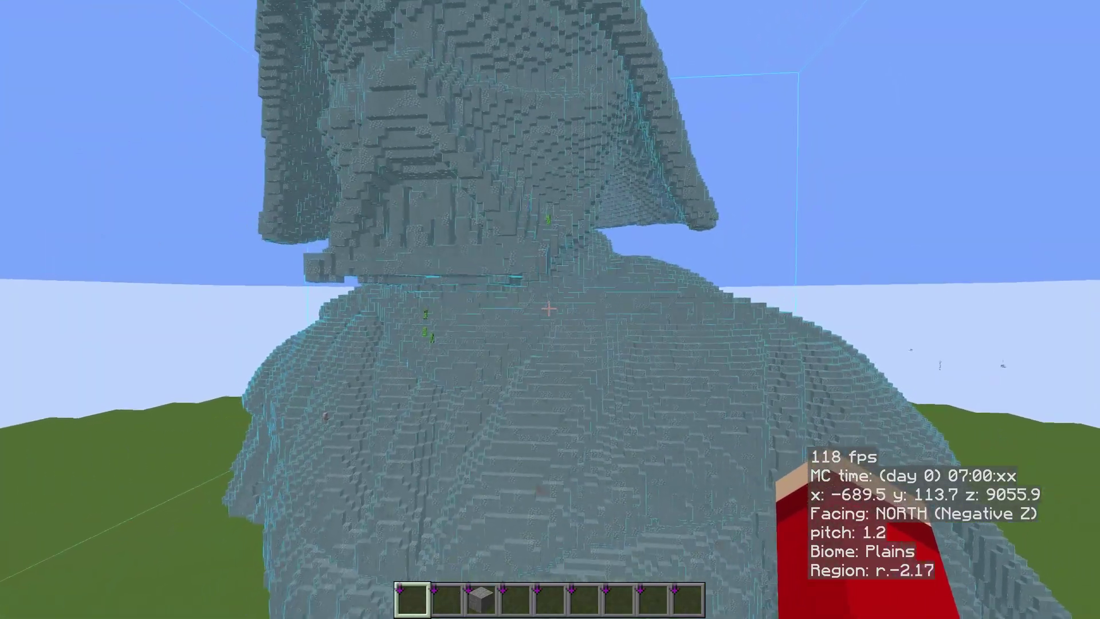
key("space")
key("s")
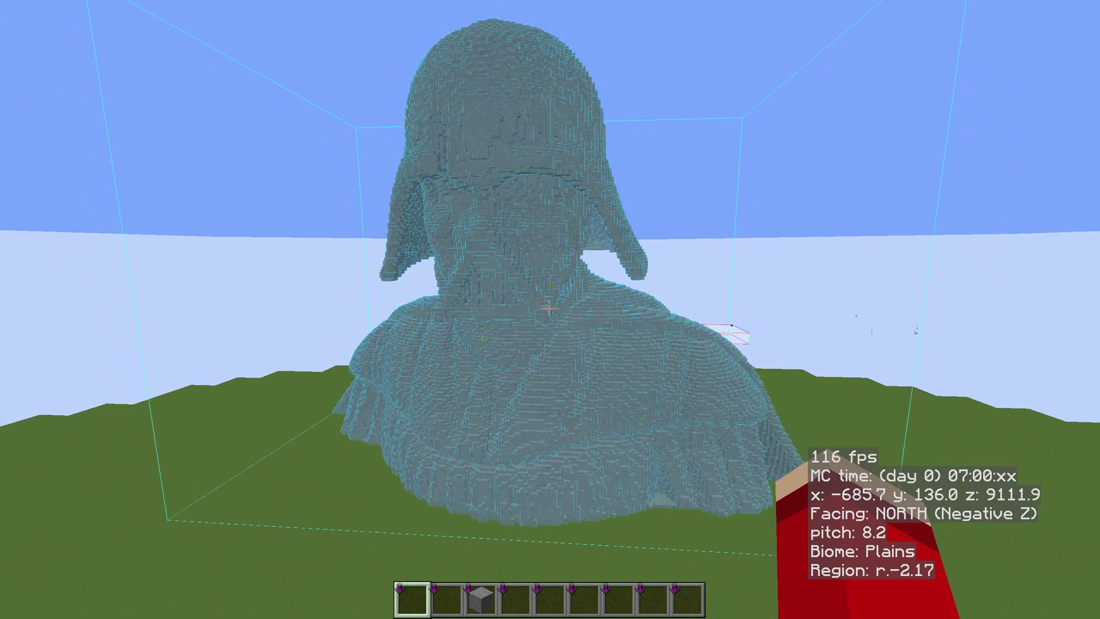
Step: In Litematica's hotkey configuration, reset executeOperation and bind it to LEFT_SHIFT + X
key("m")
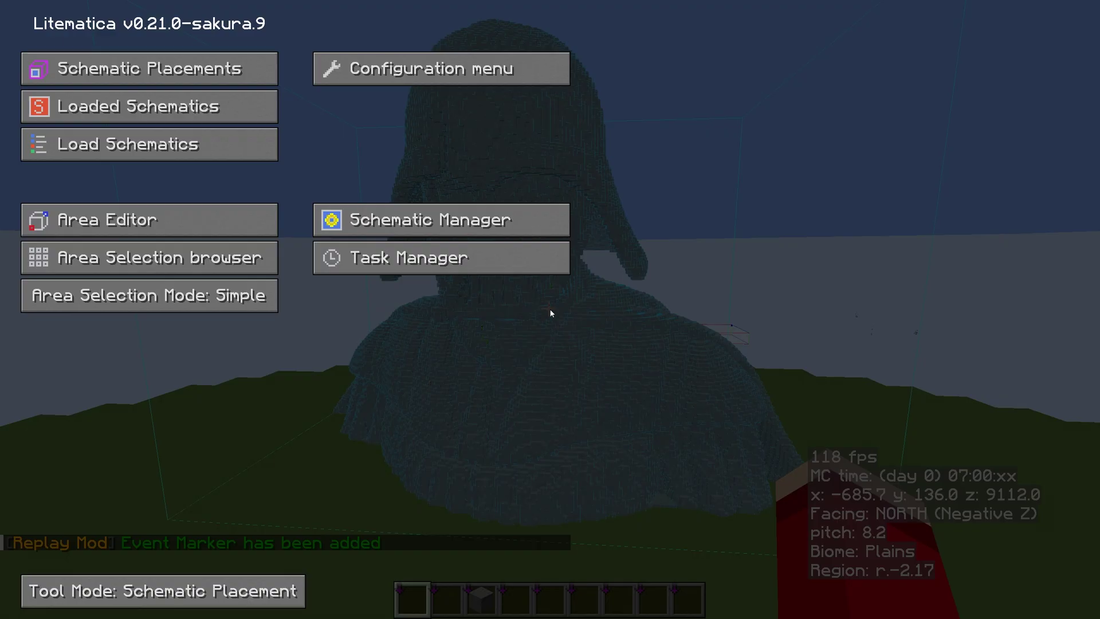
left_click(403, 70)
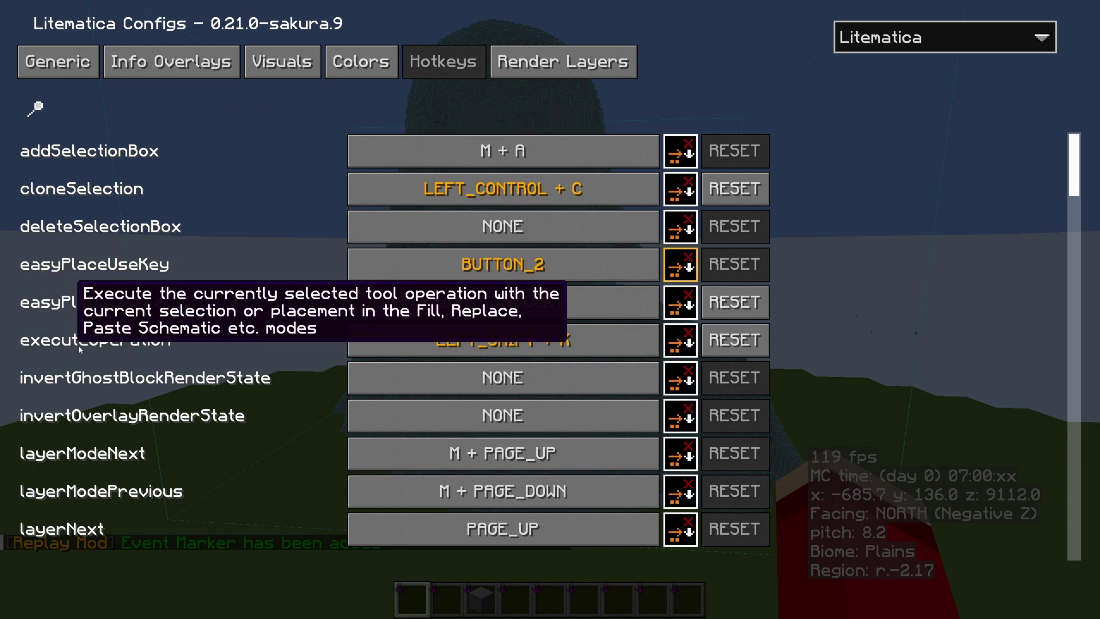
left_click(742, 342)
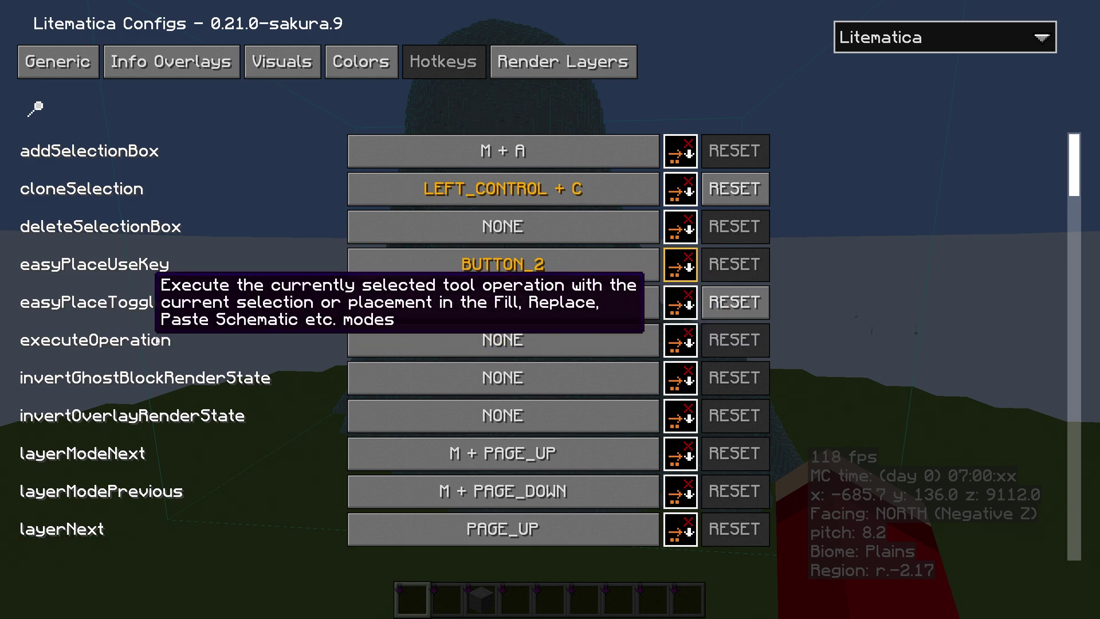
left_click(521, 343)
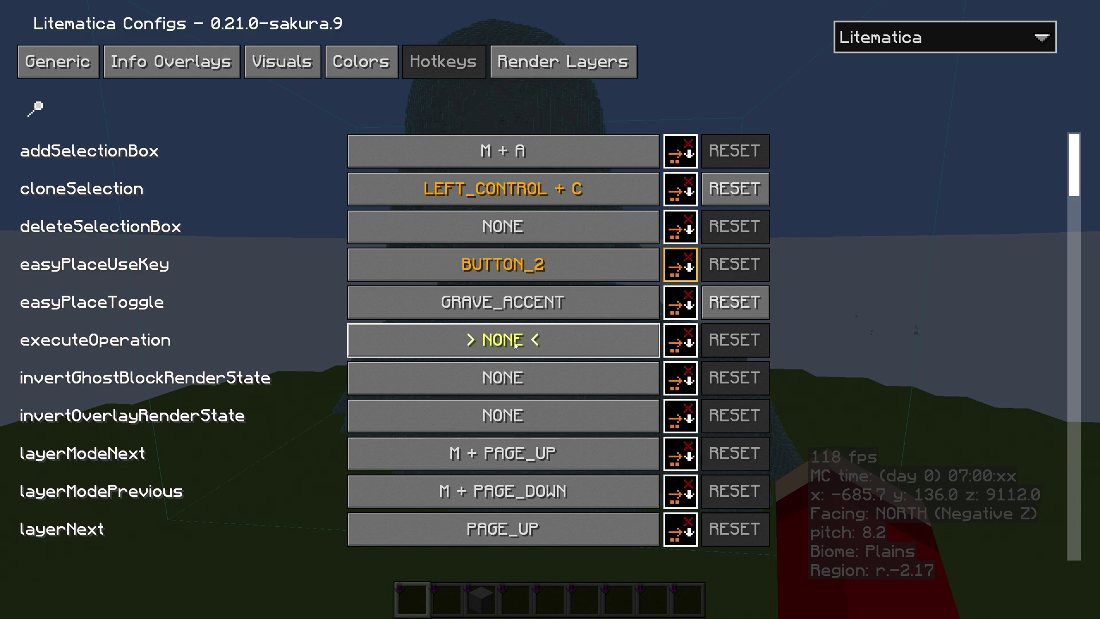
key("shift+x")
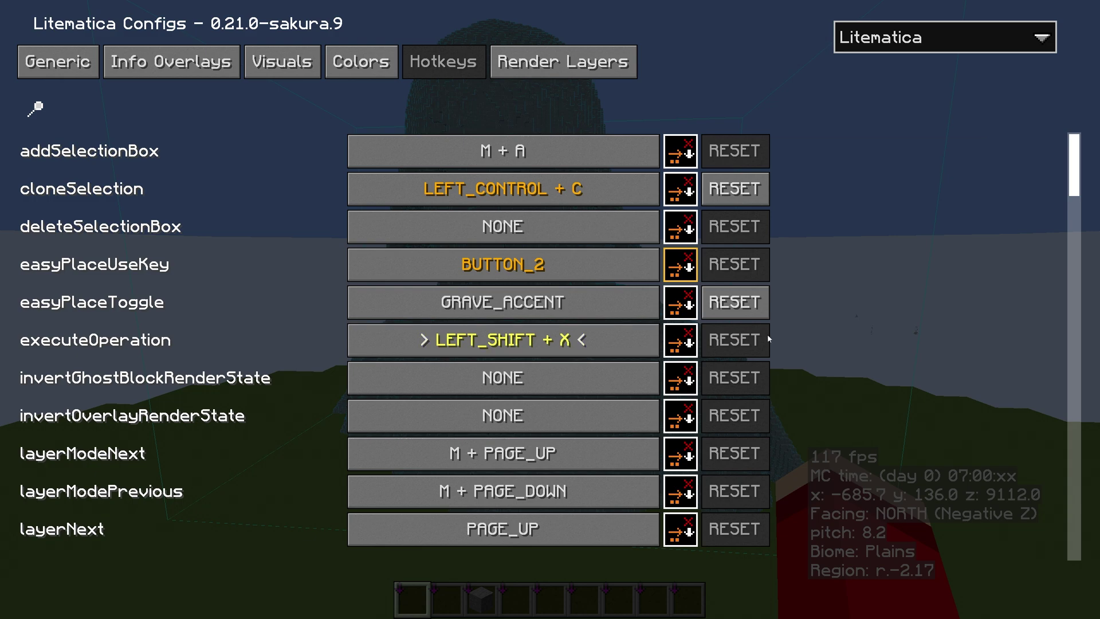
left_click(900, 354)
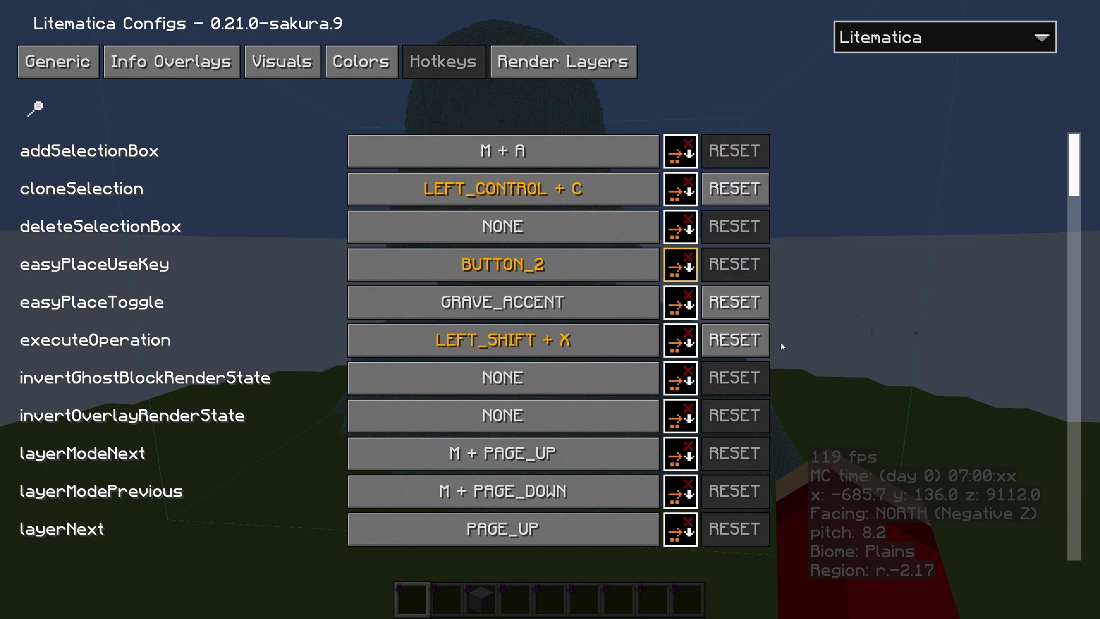
Step: Leave the Litematica configuration and place a stick from the creative item search into the first hotbar slot
key("Escape")
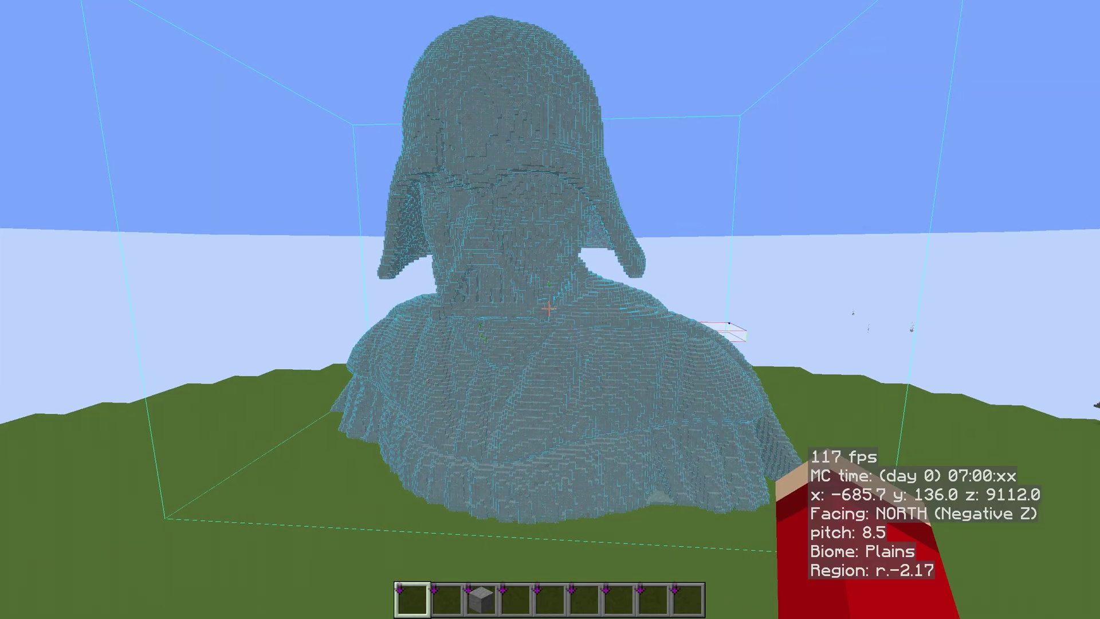
key("a")
key("ctrl+shift+s")
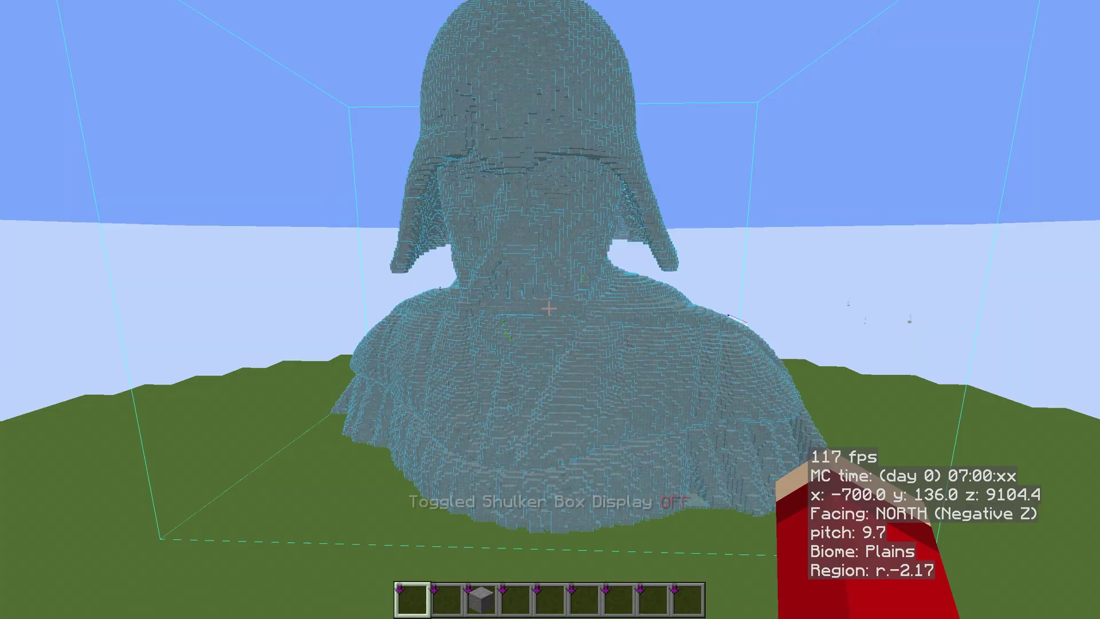
key("e")
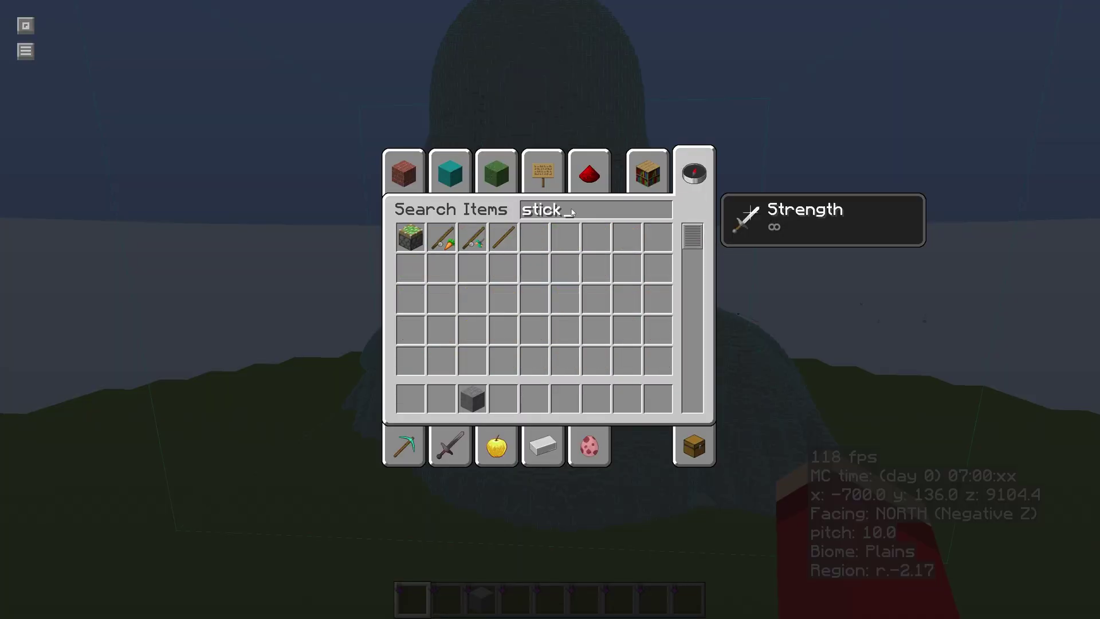
left_click(503, 237)
left_click(411, 398)
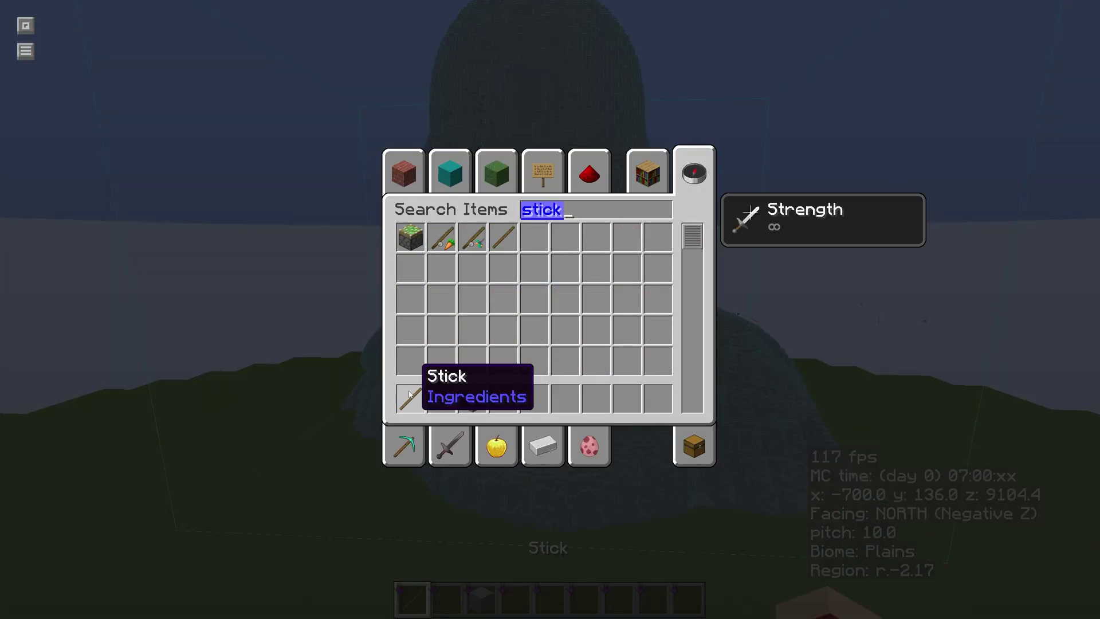
key("Escape")
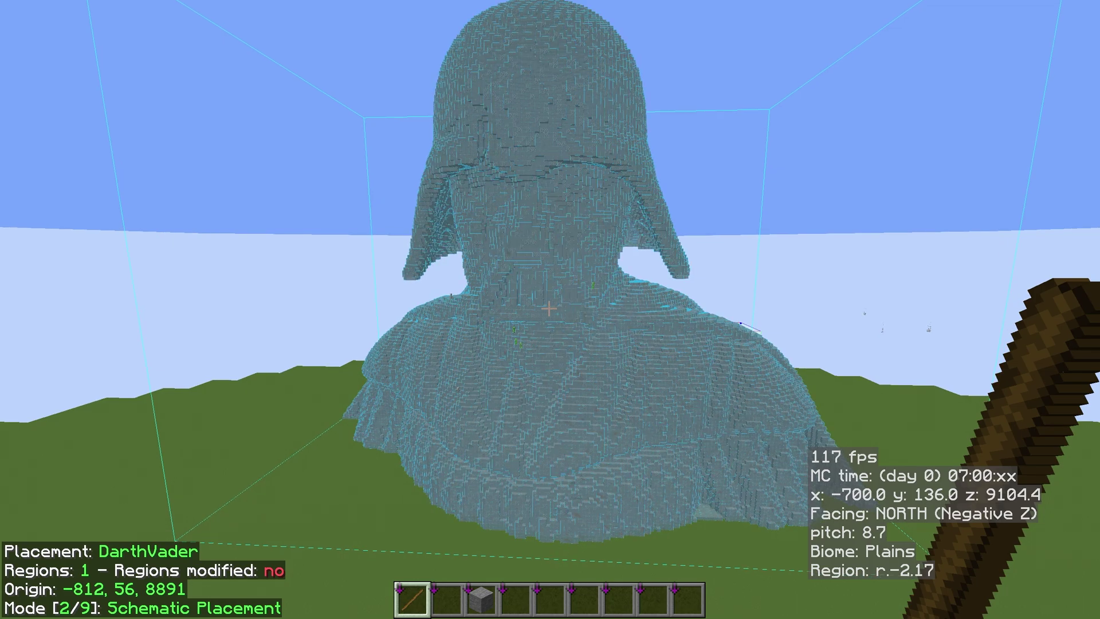
Step: With the stick in hand, cycle through Litematica's tool modes and return to Schematic Placement mode
key("w")
key("a")
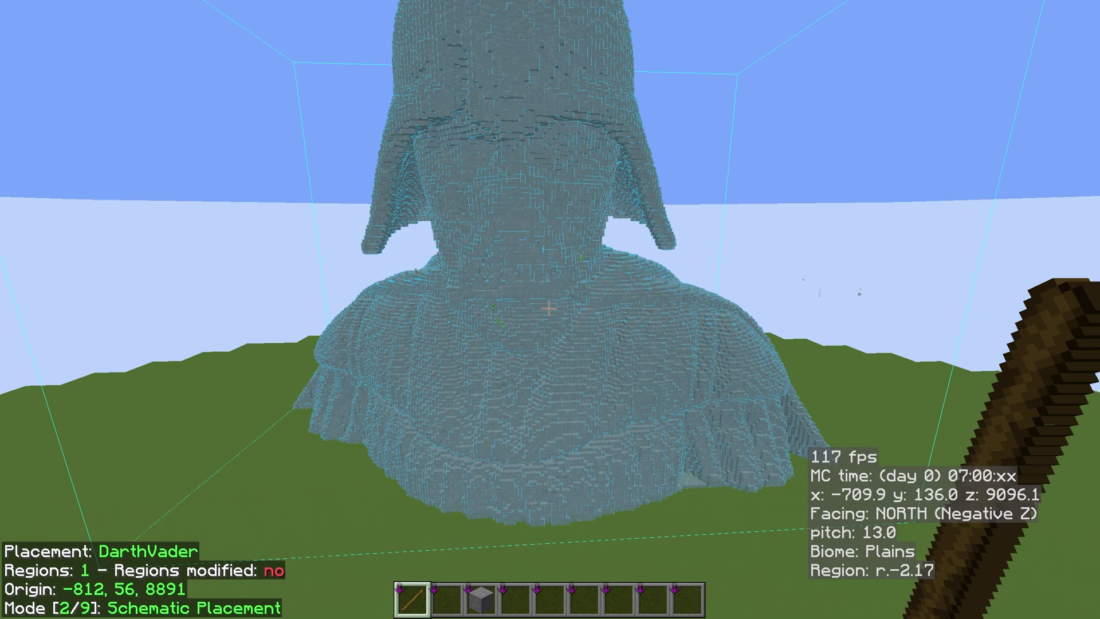
key("c")
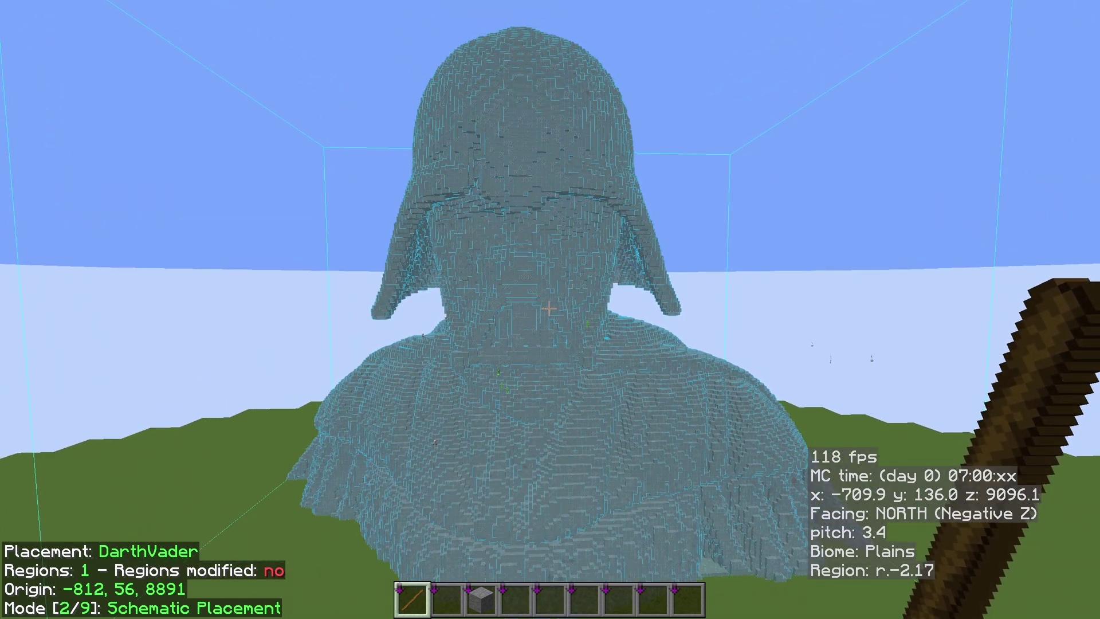
scroll(550, 309, "down", 3)
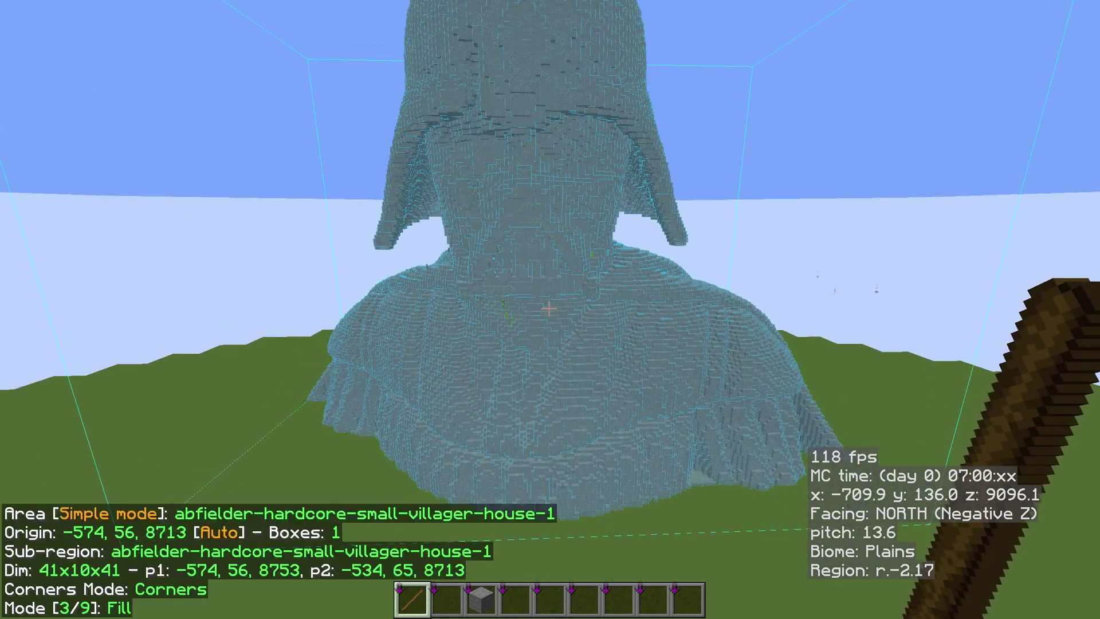
scroll(550, 309, "down", 10)
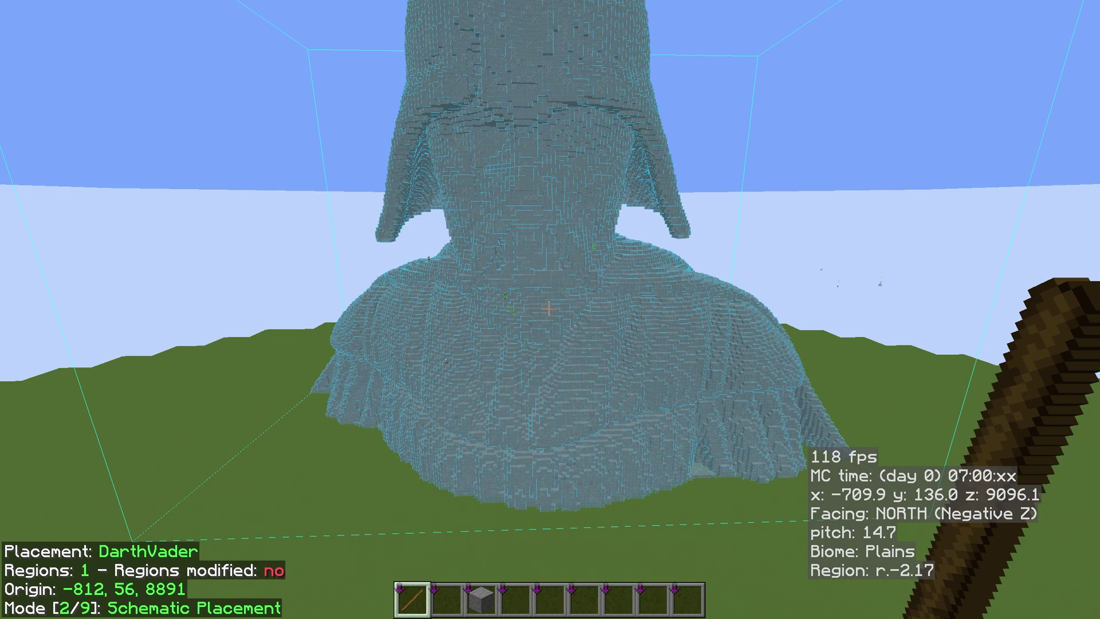
scroll(549, 309, "down", 10)
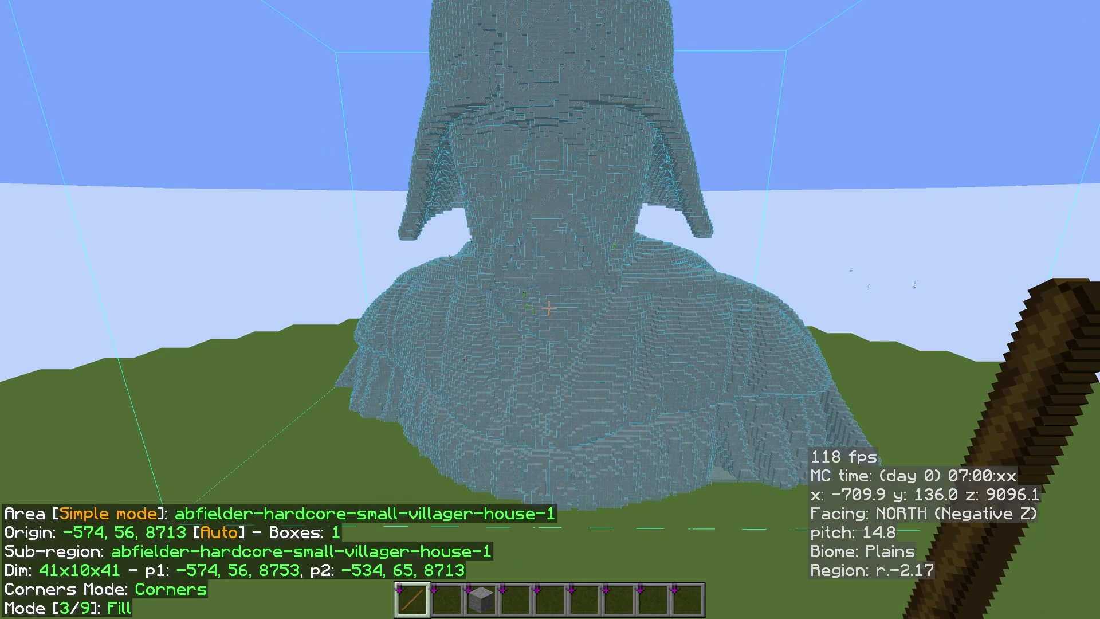
scroll(550, 309, "down", 2)
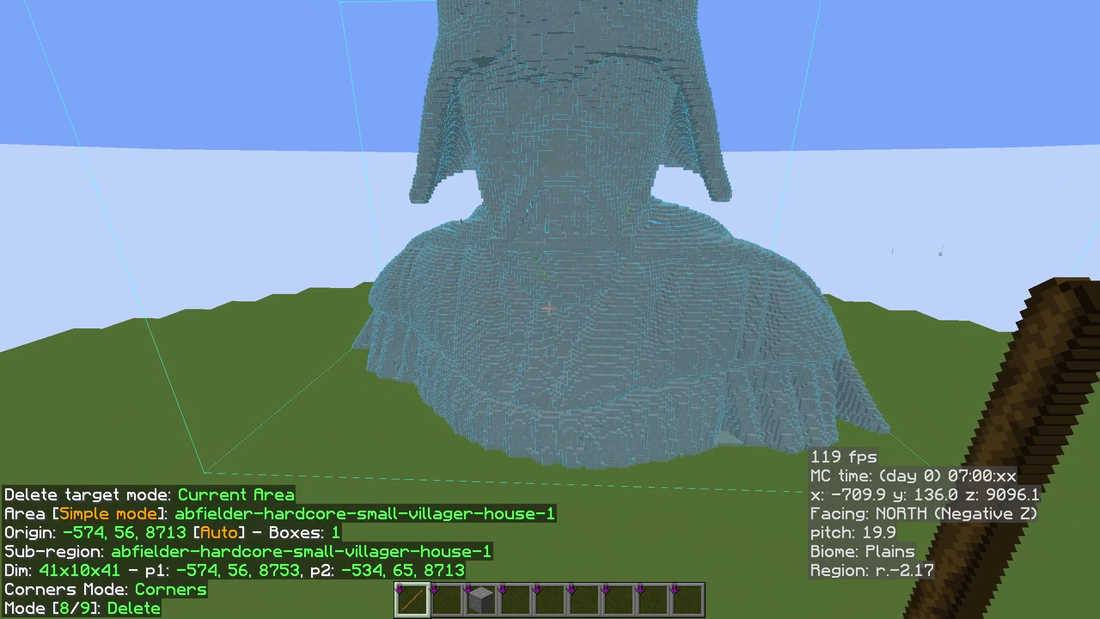
scroll(550, 309, "down", 2)
scroll(550, 309, "up", 2)
scroll(550, 309, "up", 2)
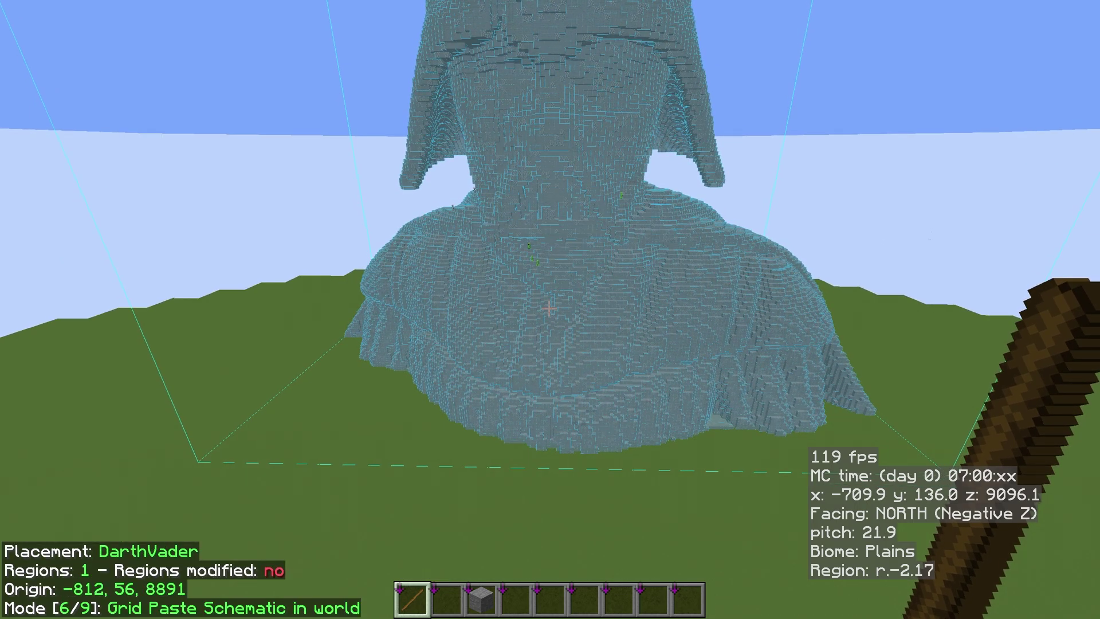
scroll(550, 309, "up", 4)
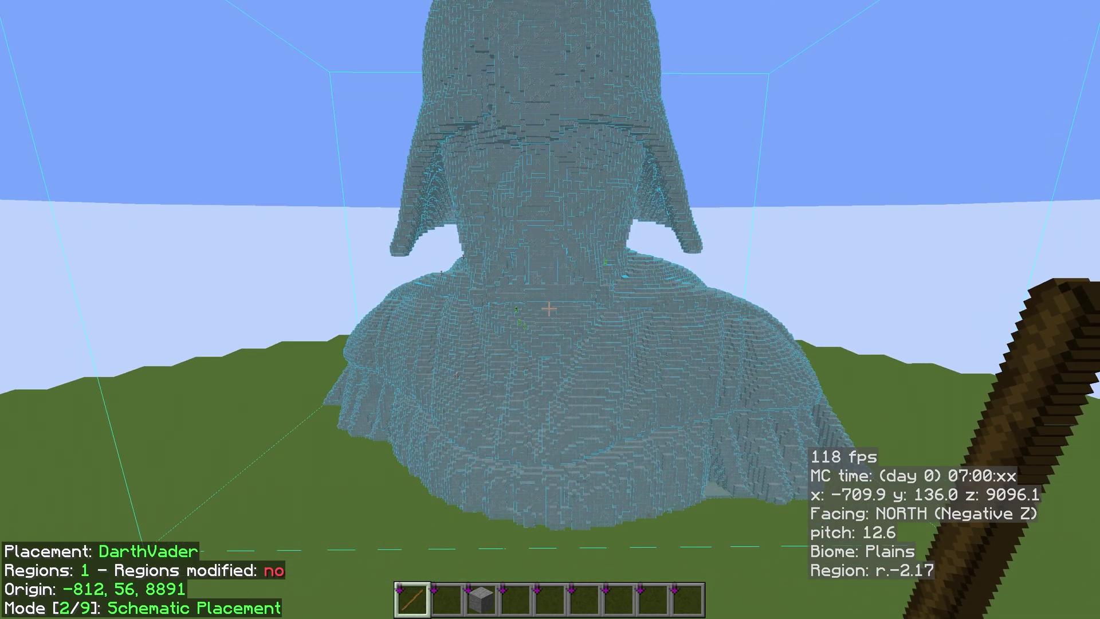
Step: Nudge the DarthVader placement along the Z axis until its origin is at Z 8902
key("w")
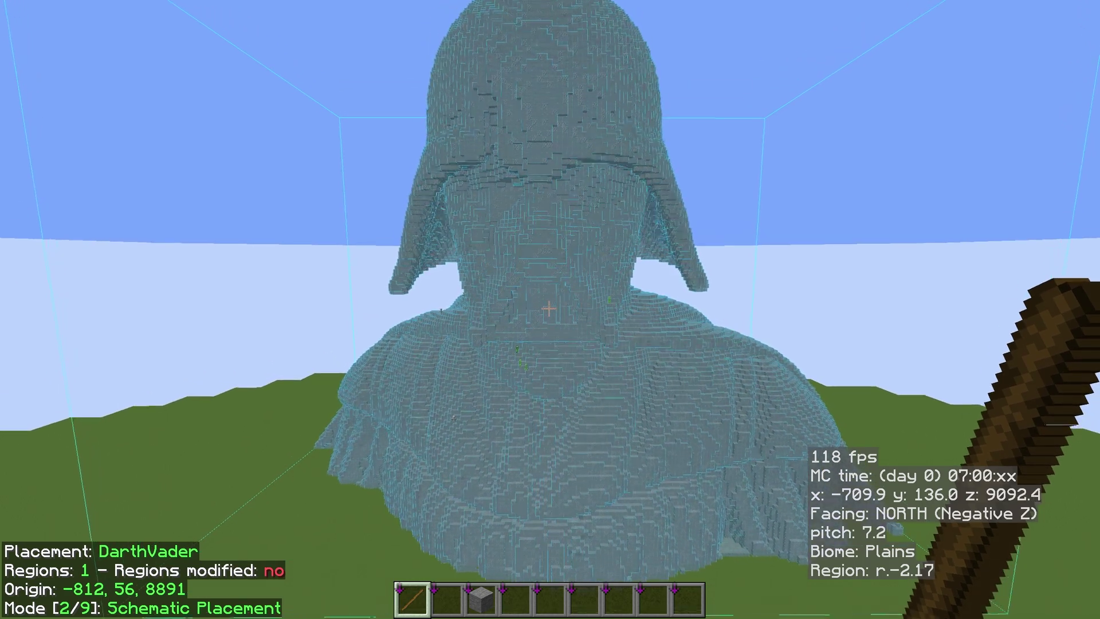
scroll(550, 309, "down", 2)
scroll(549, 310, "down", 4)
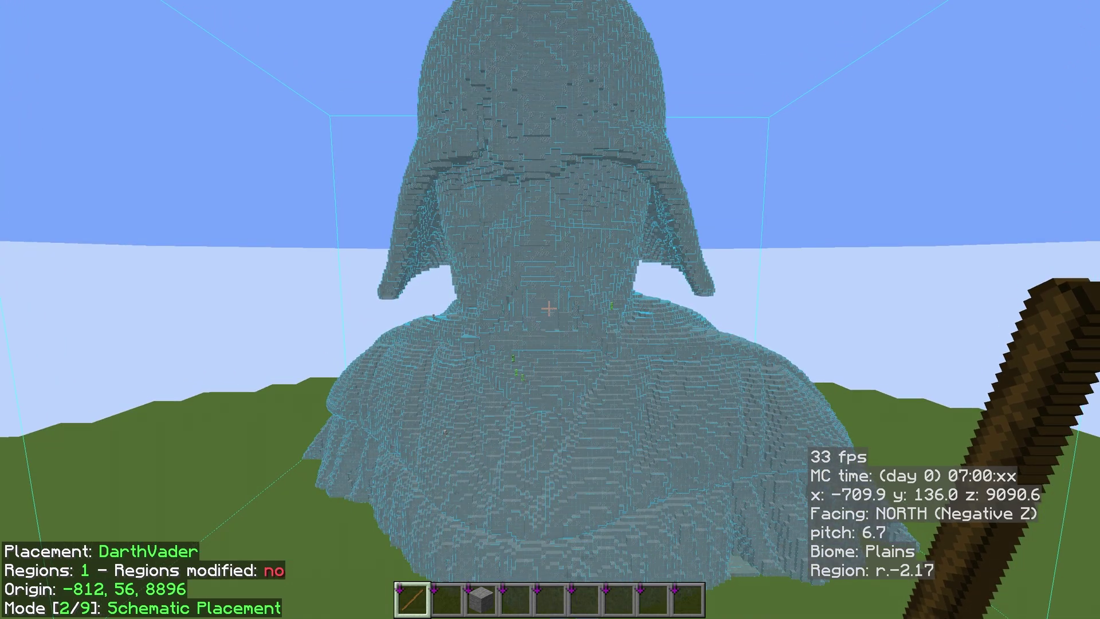
scroll(548, 309, "down", 4)
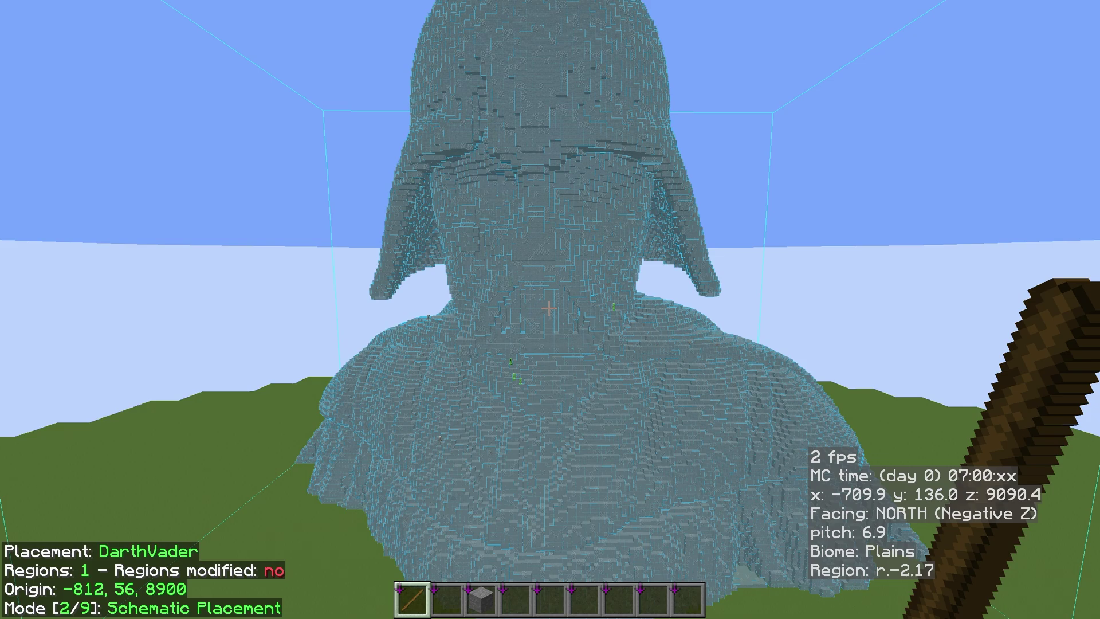
scroll(549, 309, "down", 1)
Step: Facing east, nudge the DarthVader placement back and forth along the X axis to origin X -813, and fly back for a full view
key("a")
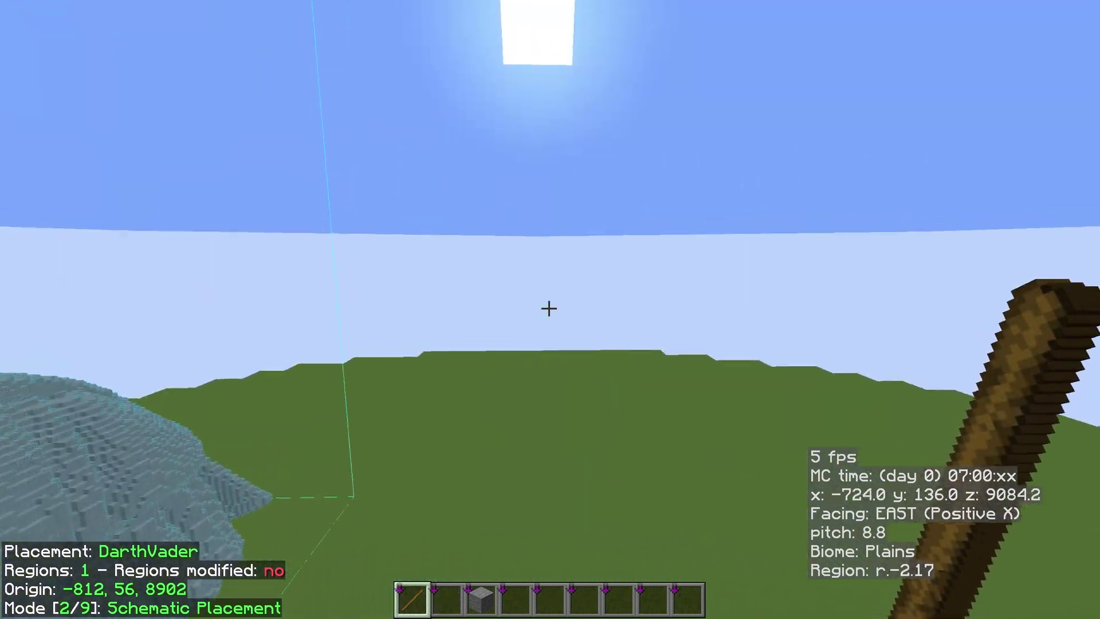
scroll(548, 309, "down", 9)
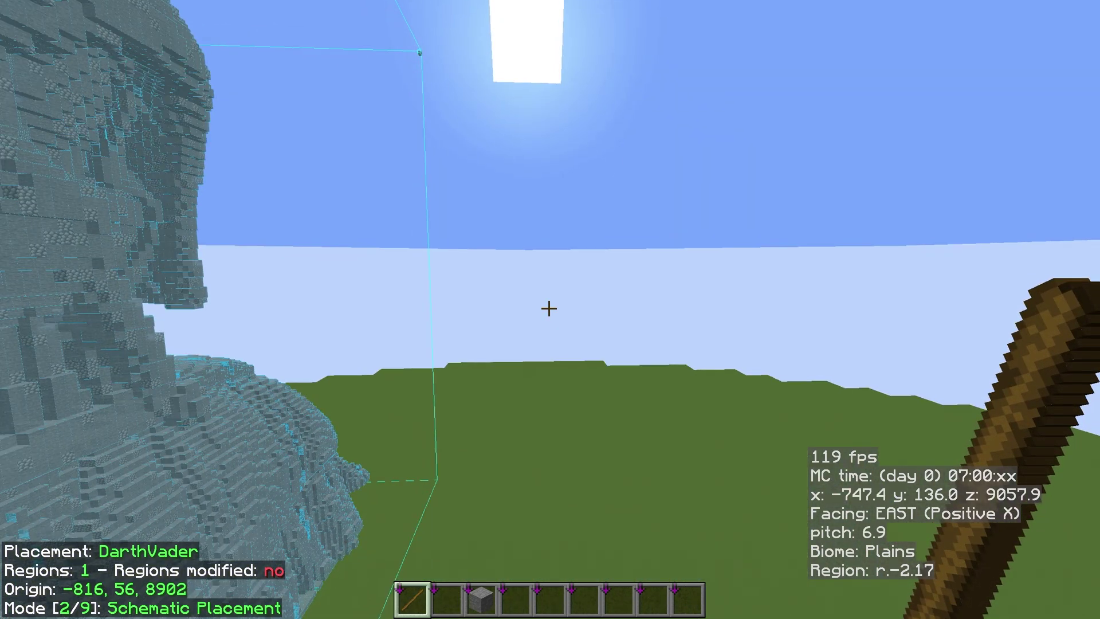
scroll(549, 309, "down", 9)
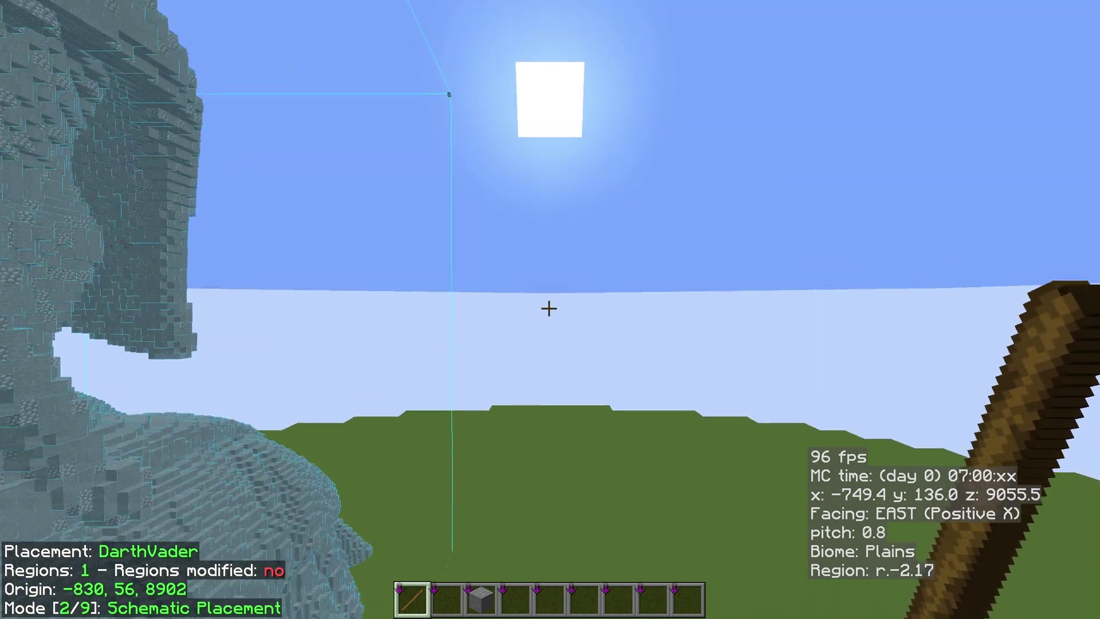
scroll(549, 309, "up", 3)
scroll(549, 310, "up", 14)
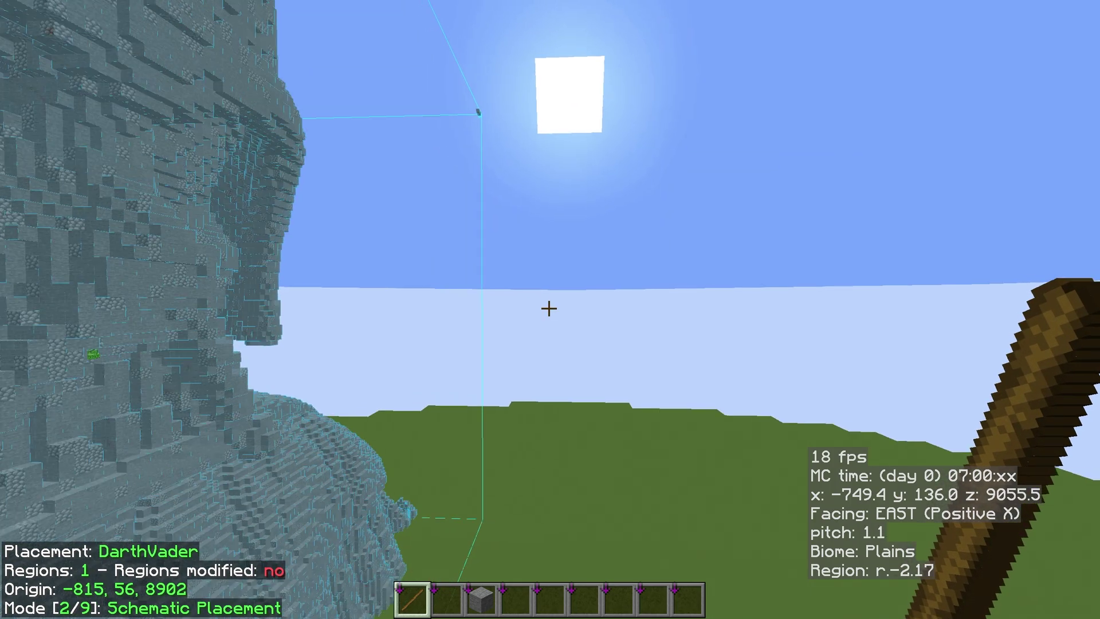
key("s")
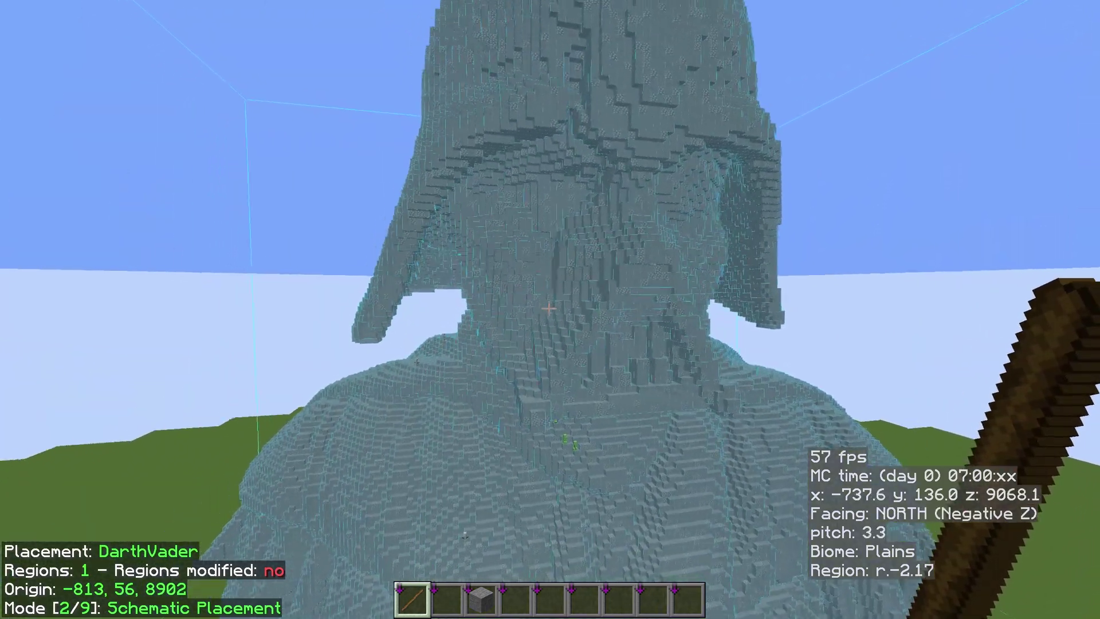
key("s")
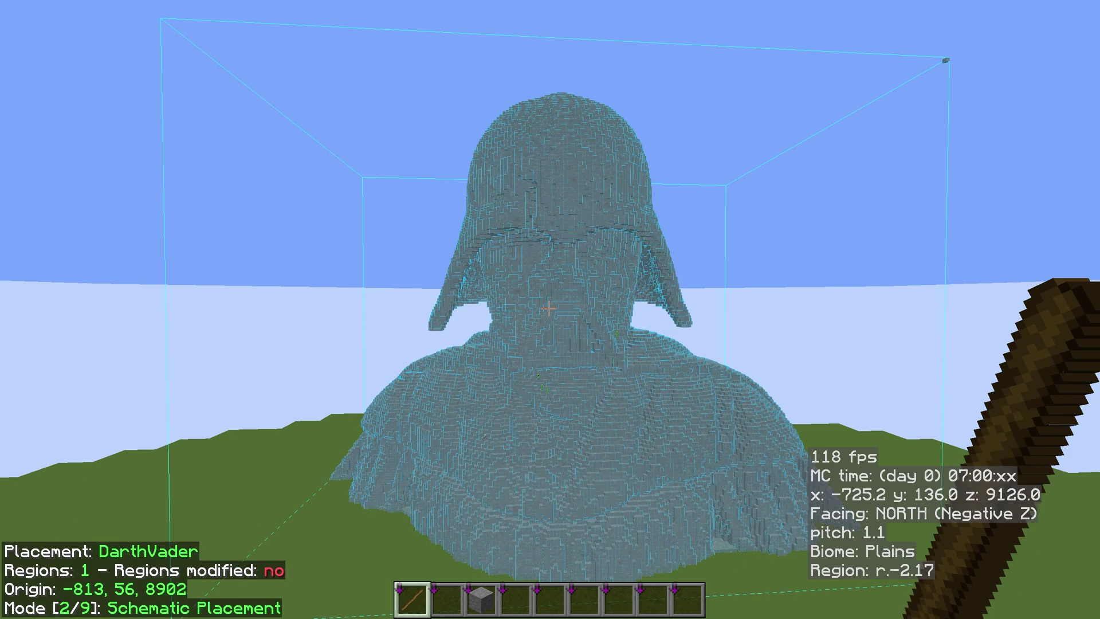
Step: In the Litematica menu, cycle through the available tool modes and leave it set to Move
key("m")
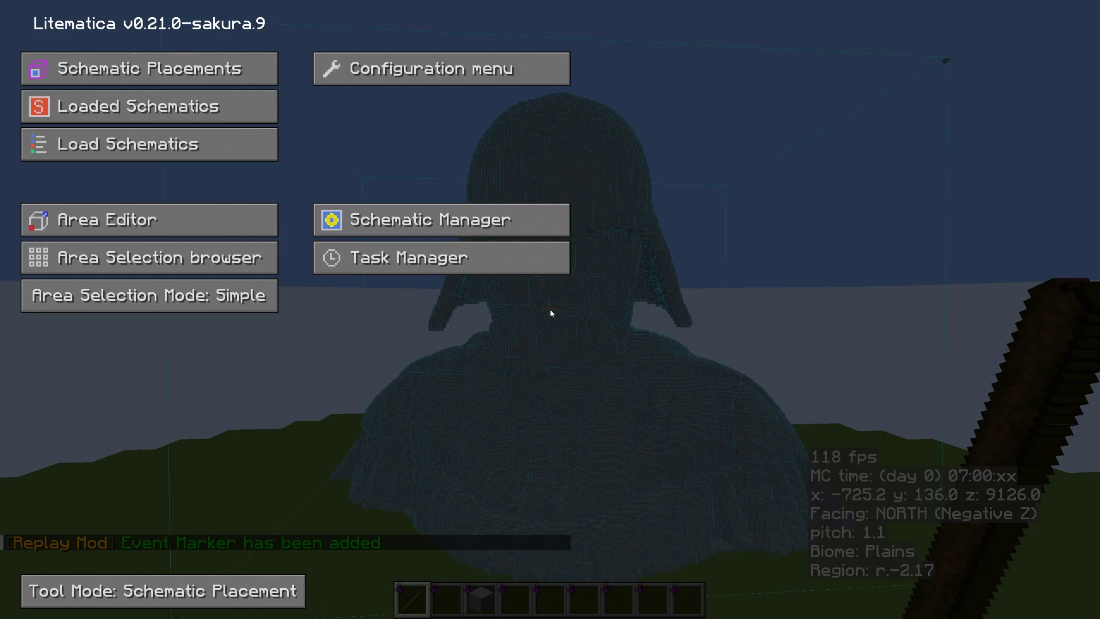
left_click(170, 594)
left_click(129, 596)
left_click(125, 598)
left_click(125, 598)
left_click(131, 597)
left_click(131, 596)
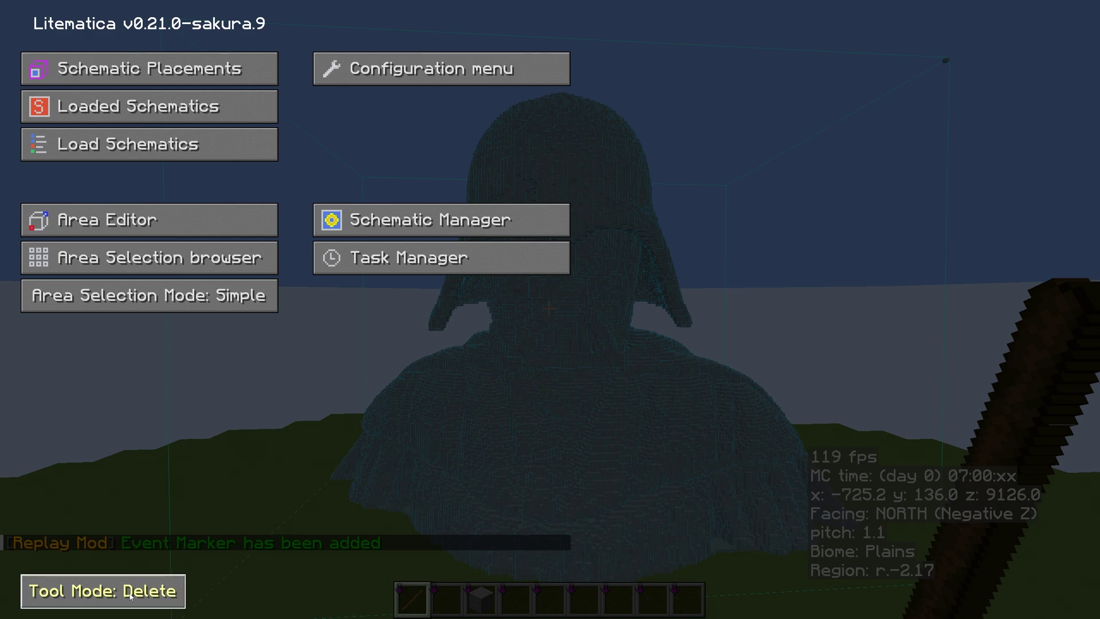
left_click(130, 596)
left_click(132, 597)
left_click(133, 597)
left_click(138, 597)
left_click(140, 597)
left_click(145, 597)
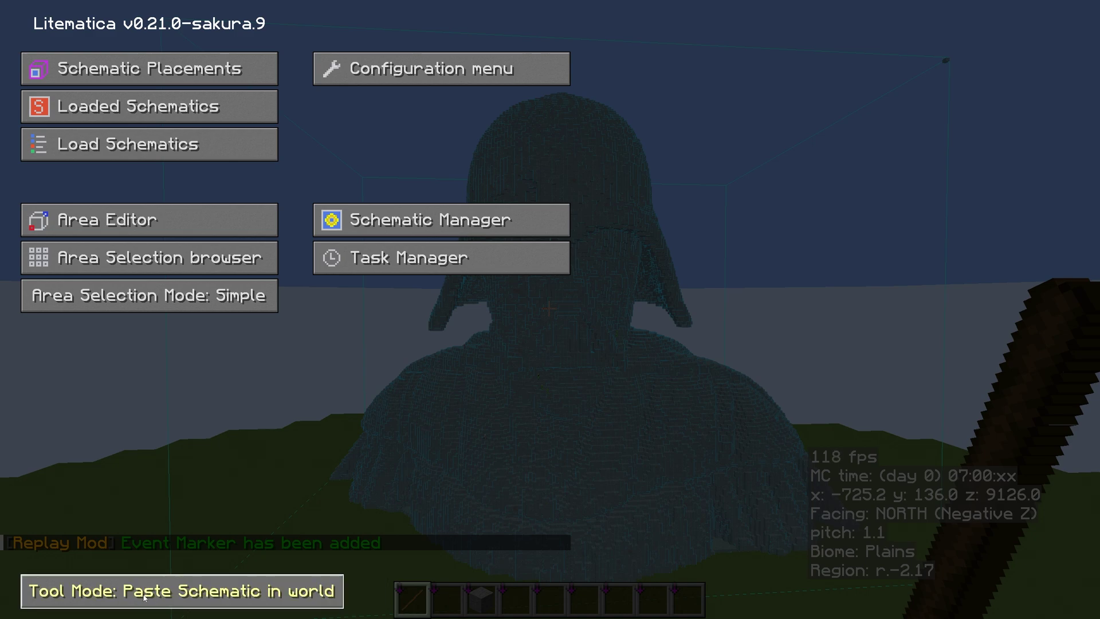
left_click(145, 597)
left_click(145, 597)
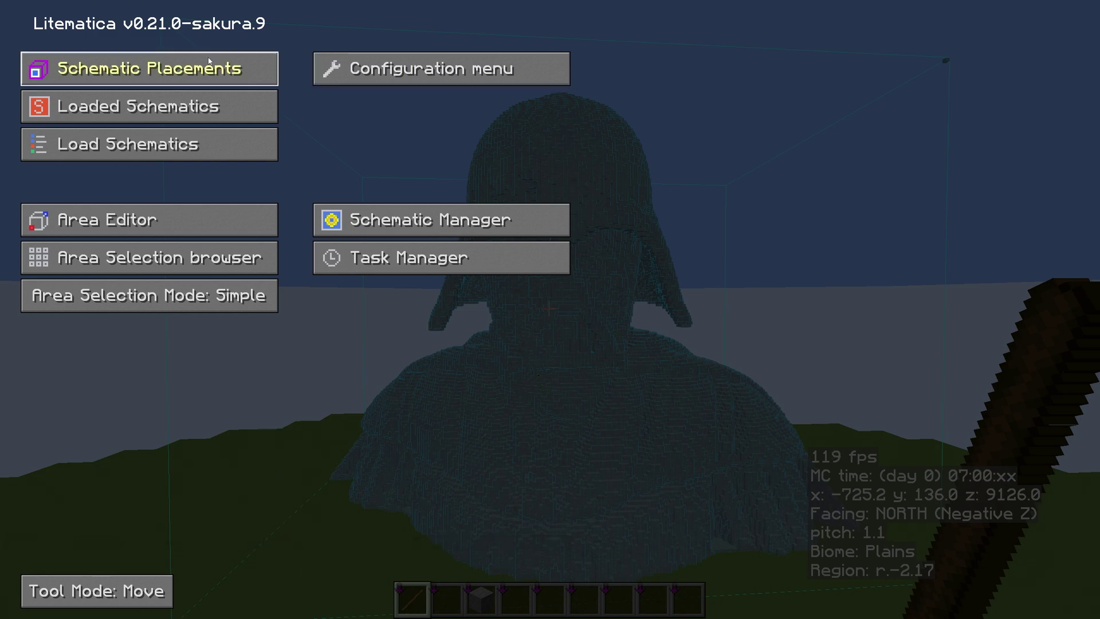
Step: Open the DarthVader placement's configuration and adjust its origin X coordinate to -815
left_click(176, 69)
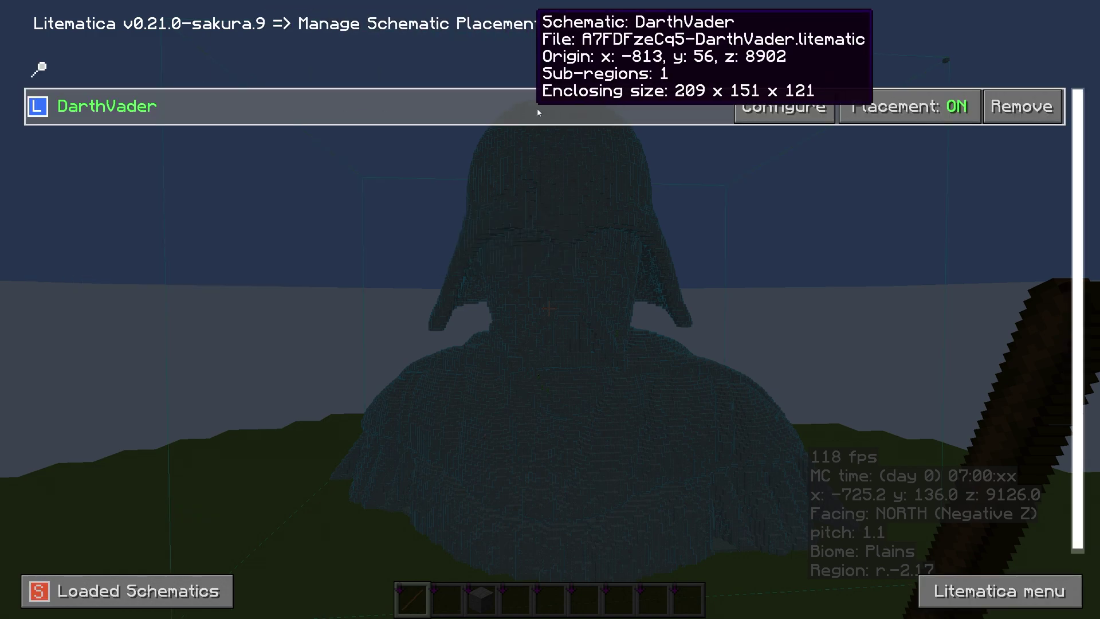
left_click(759, 109)
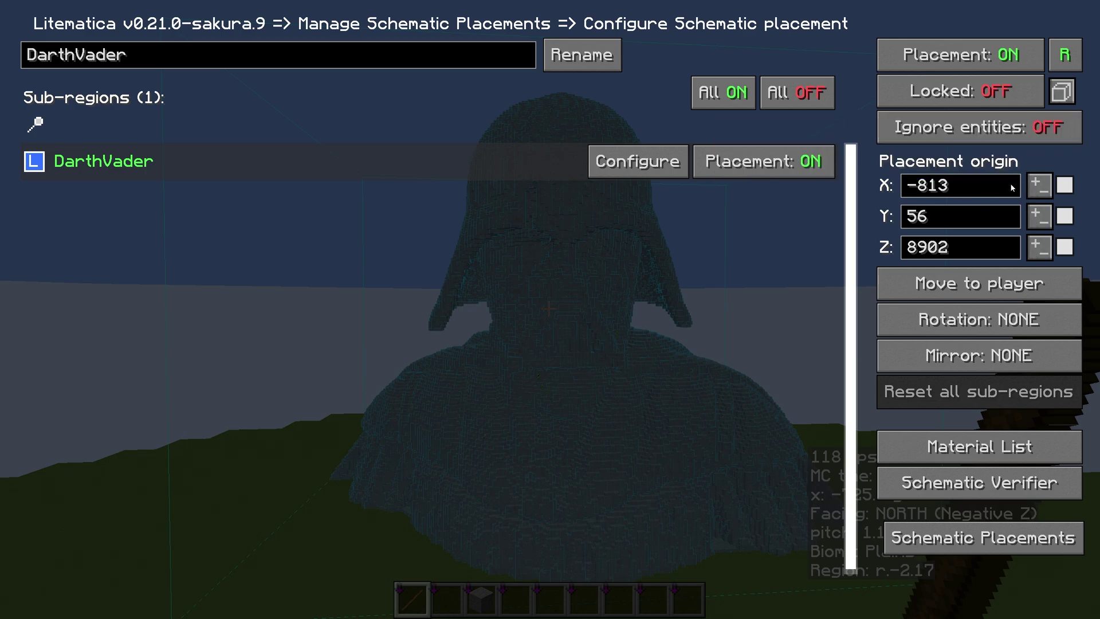
left_click(1037, 183)
right_click(1038, 183)
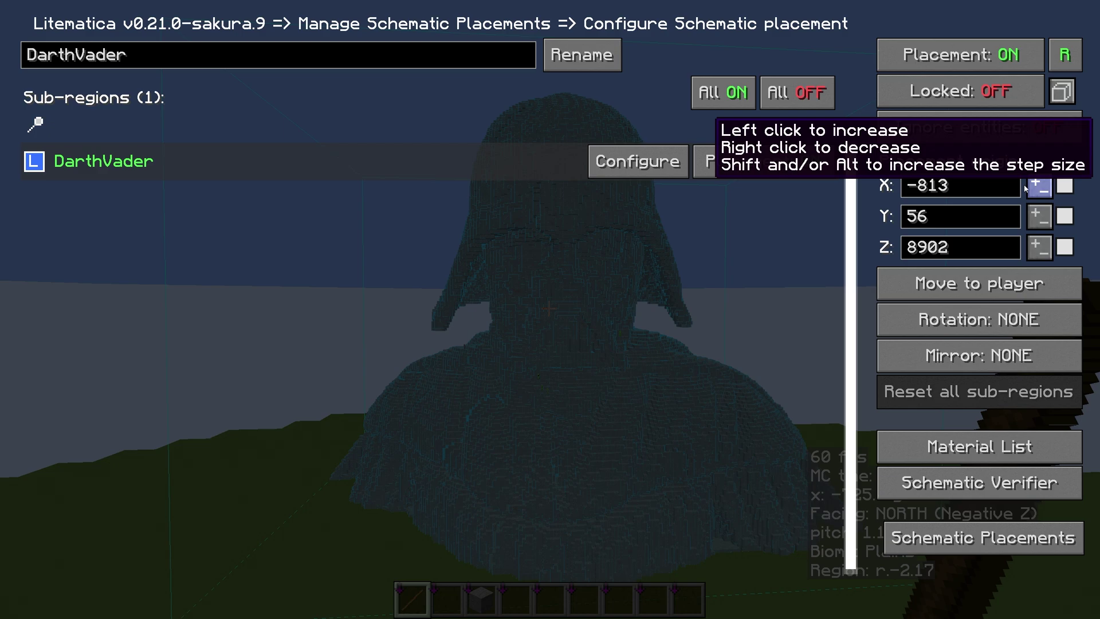
right_click(1026, 187)
right_click(1026, 187)
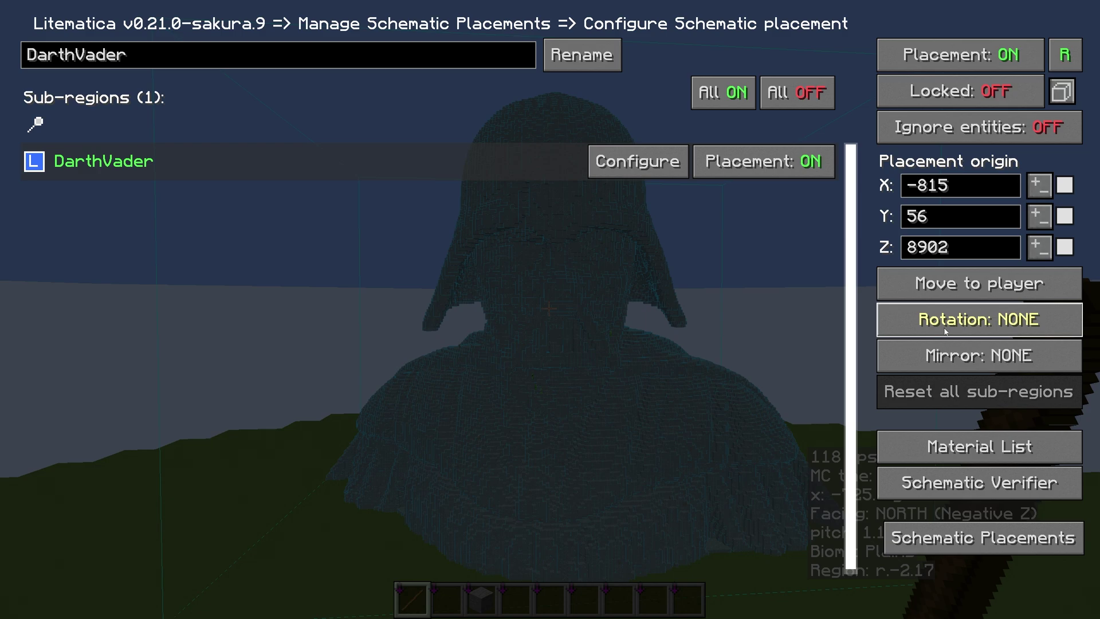
Step: Set the DarthVader placement's rotation to CW_180 and return to the world
left_click(946, 330)
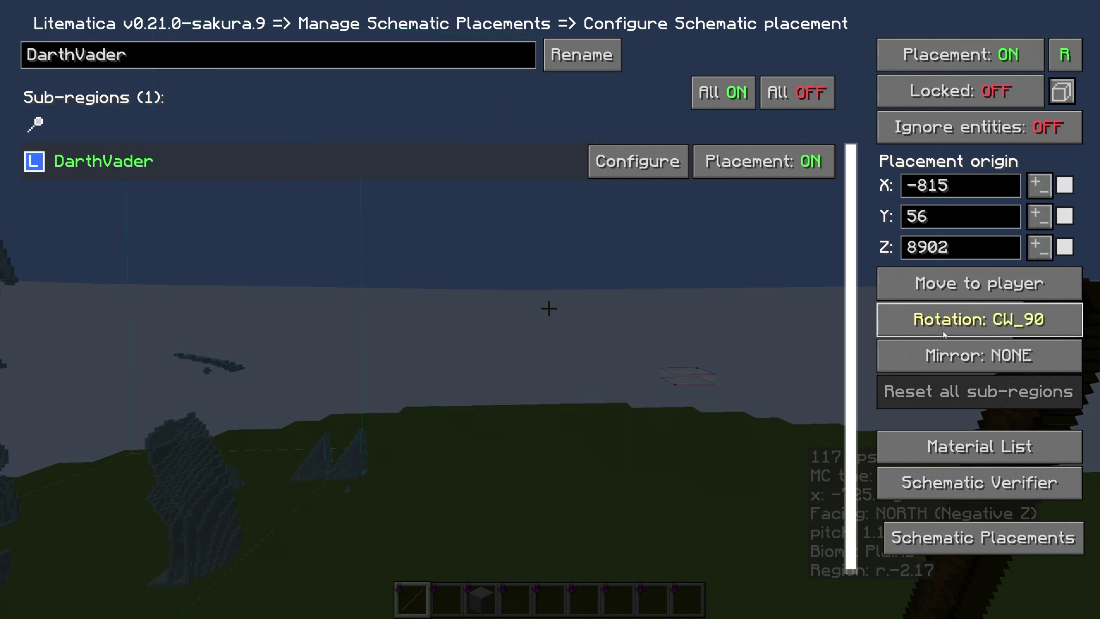
left_click(944, 325)
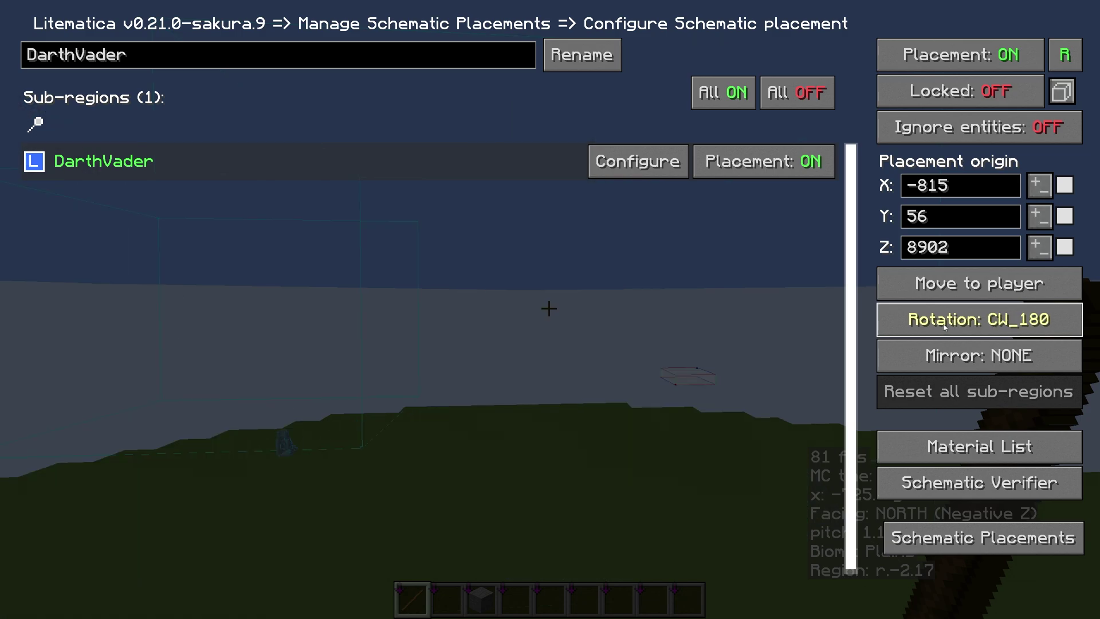
key("Escape")
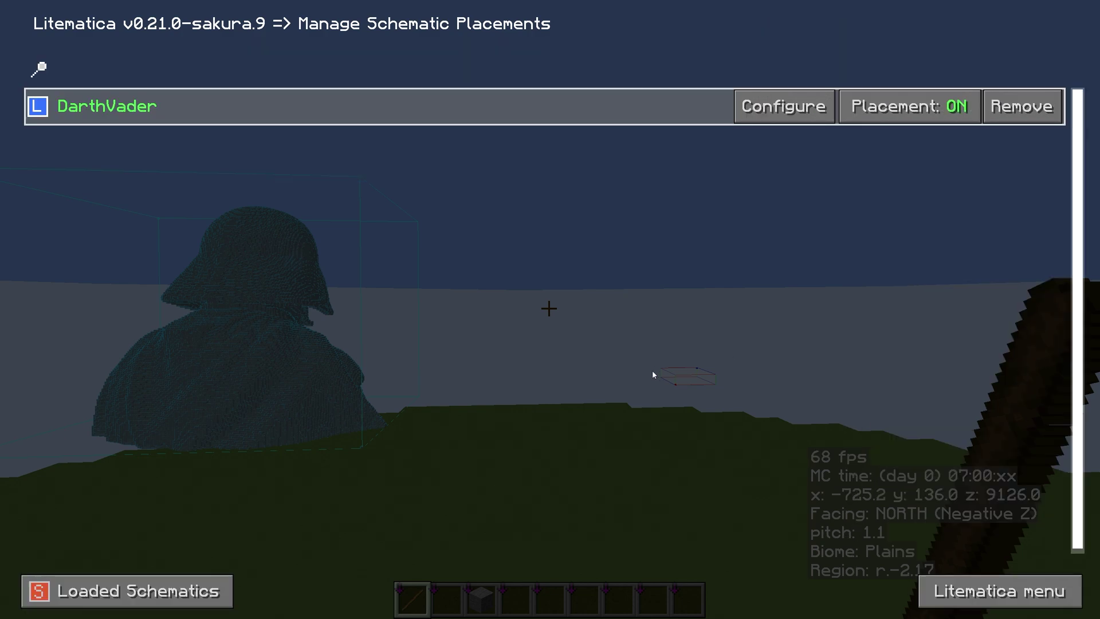
key("Escape")
Step: Fly down to ground level toward the rotated Darth Vader placement to examine its new orientation
key("a")
key("w")
key("shift")
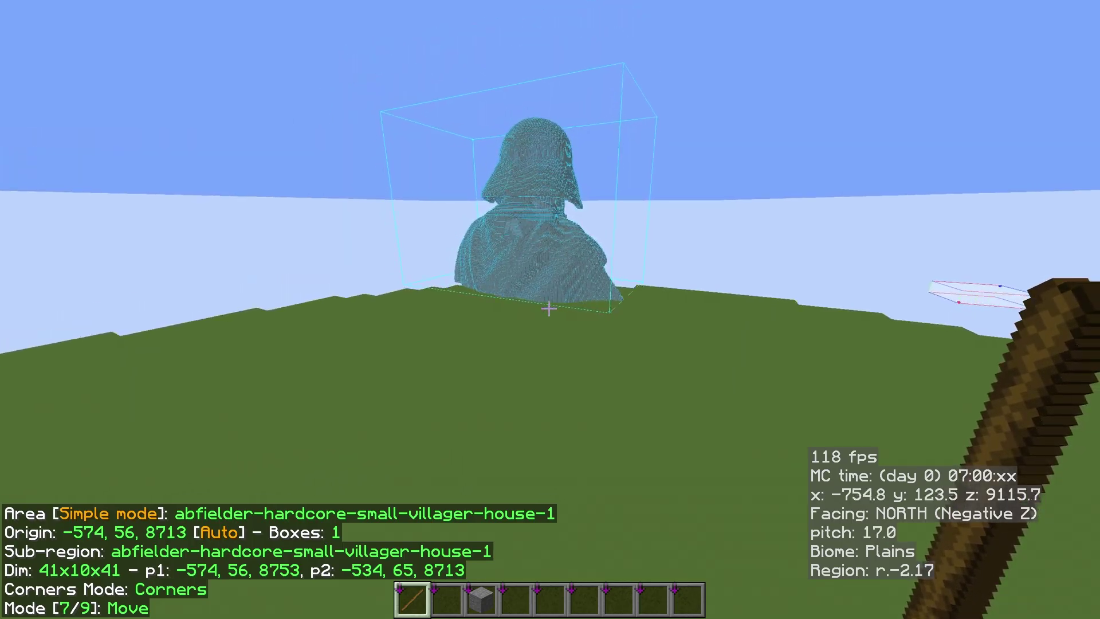
key("d")
key("w")
key("shift")
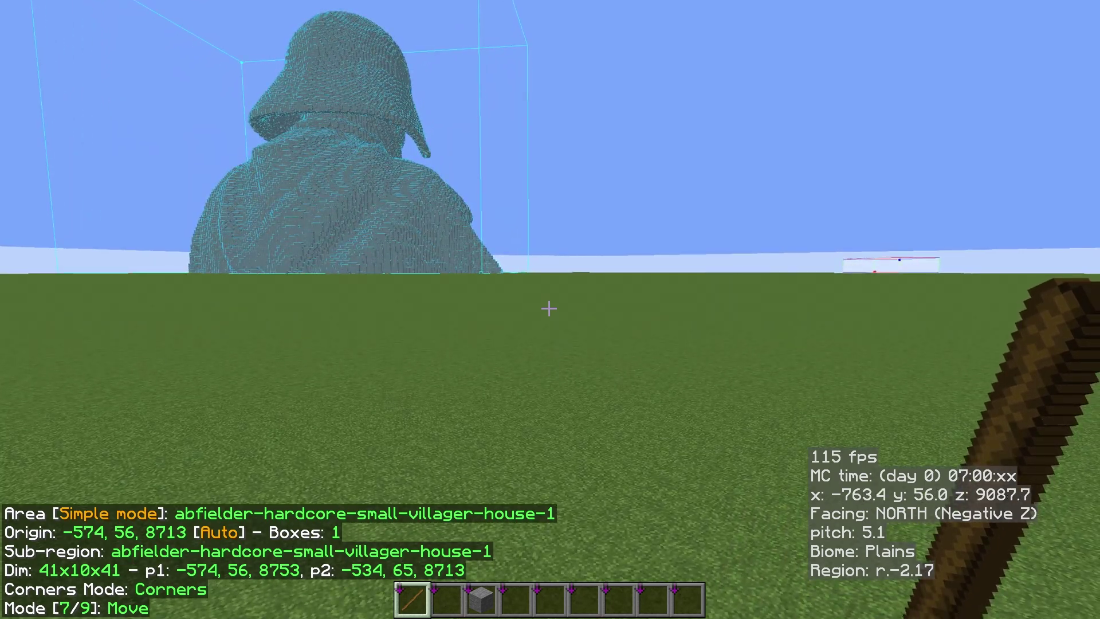
Step: Move the DarthVader placement's origin to the player's position in its placement configuration and return to the world
key("m")
left_click(206, 67)
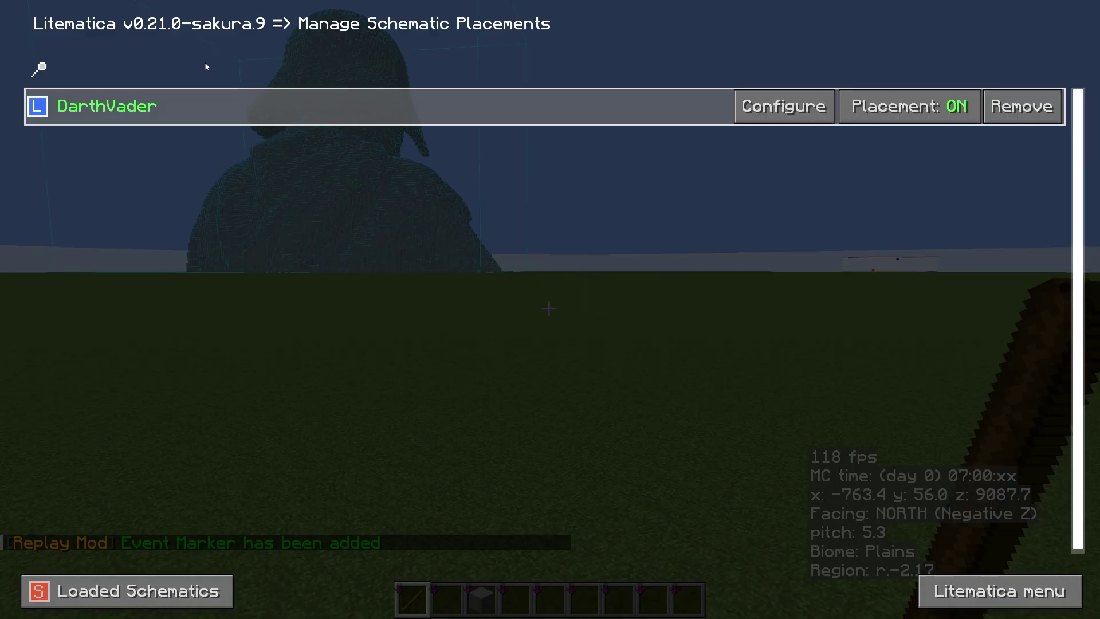
left_click(783, 106)
left_click(1009, 295)
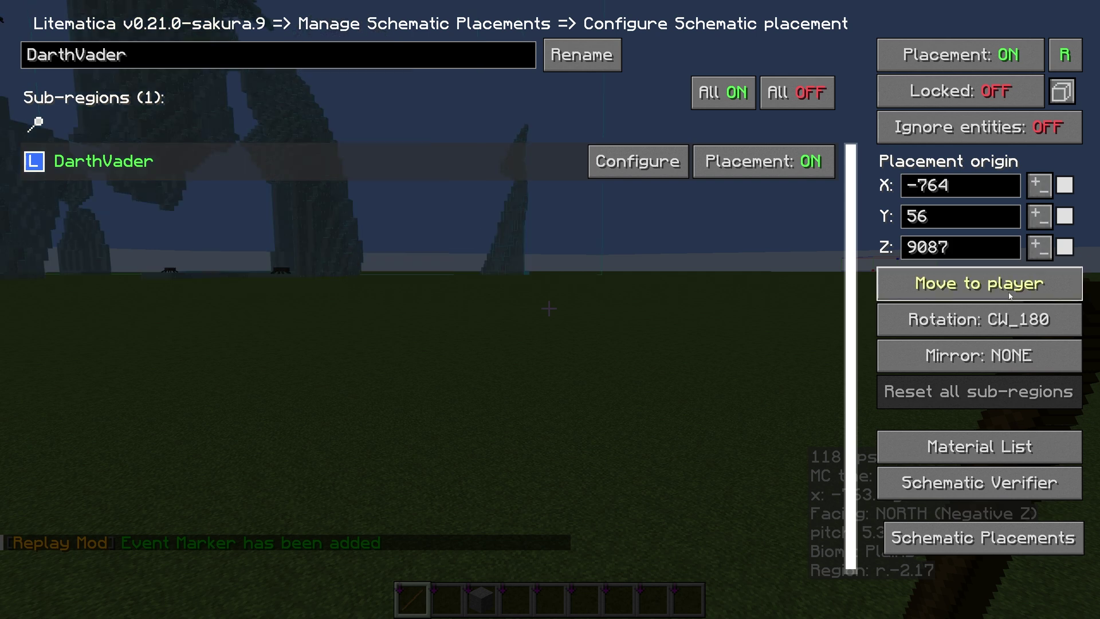
key("Escape")
key("Escape")
key("Escape")
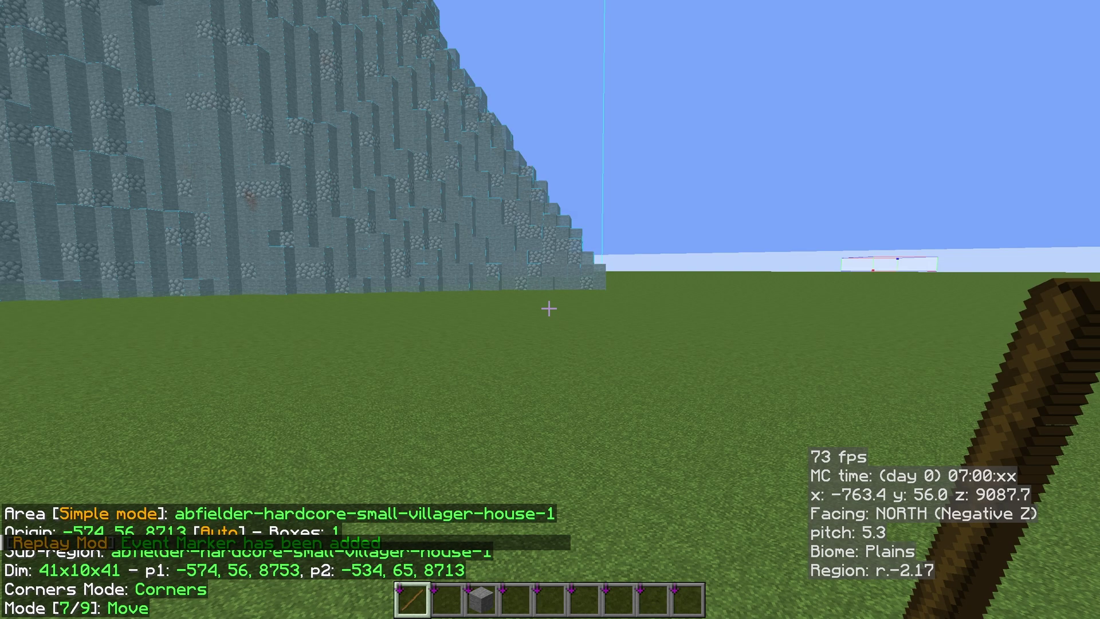
Step: Set the tool mode to Paste Schematic in world and paste the DarthVader placement into the world
key("w")
key("space")
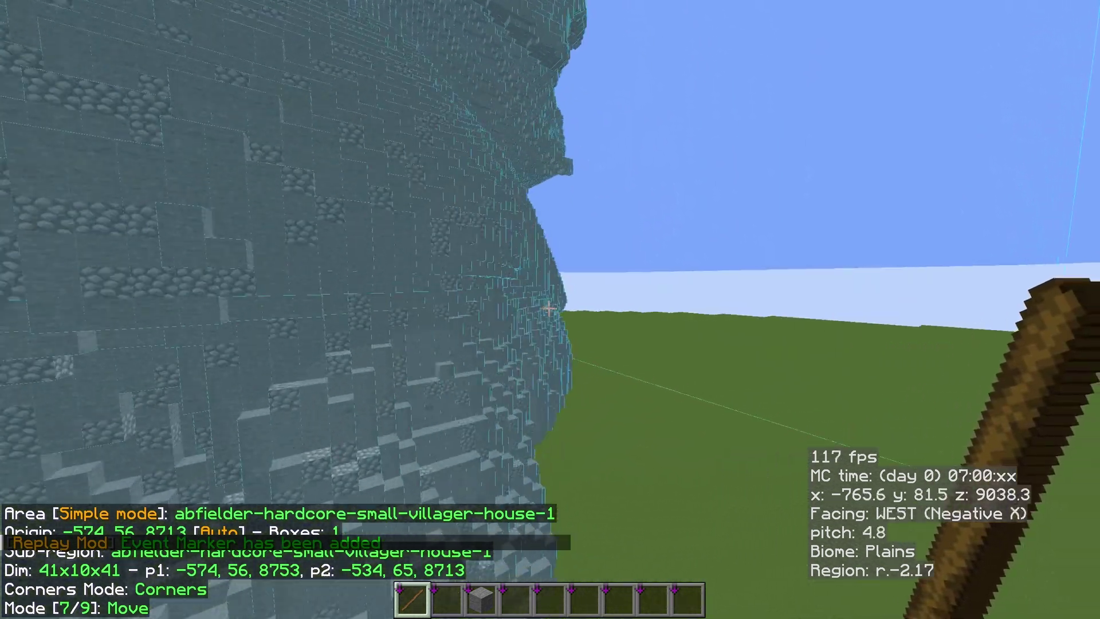
key("space")
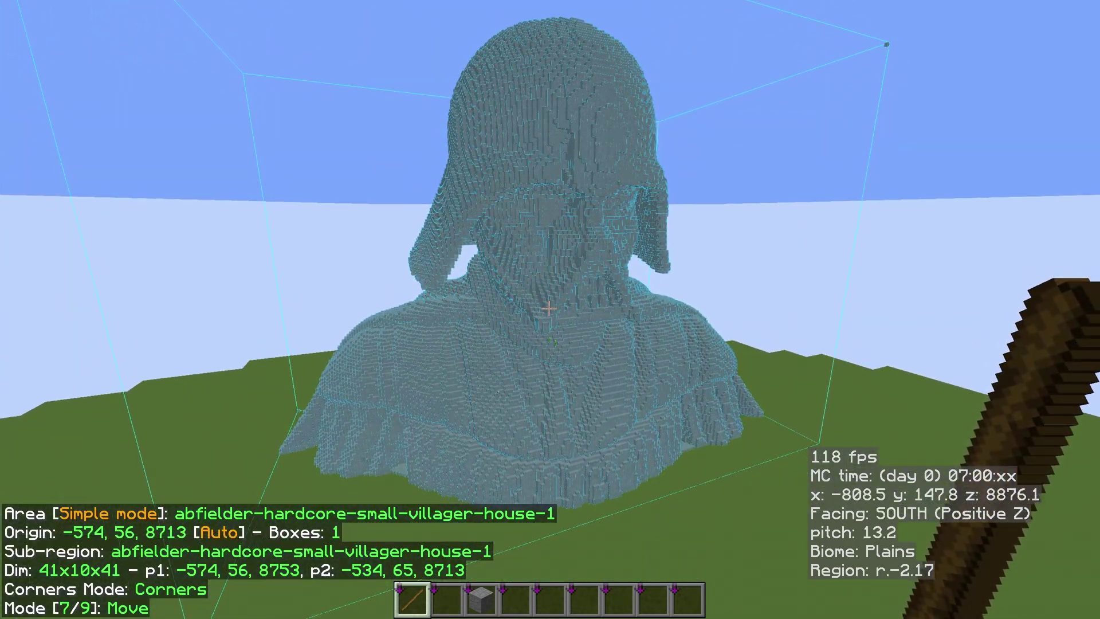
scroll(549, 308, "up", 2)
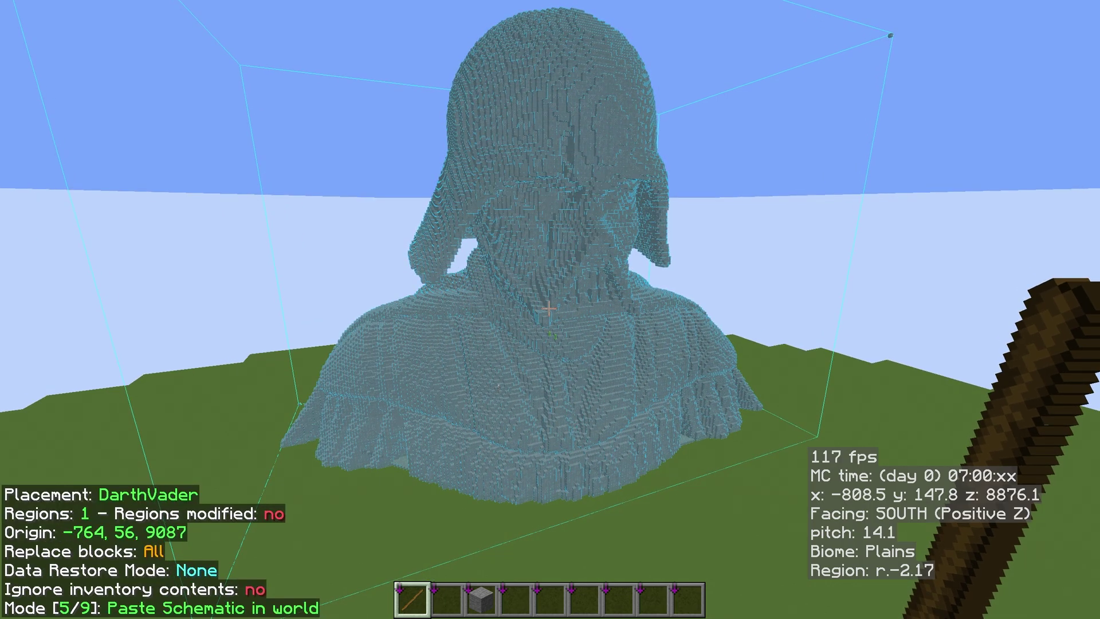
key("m")
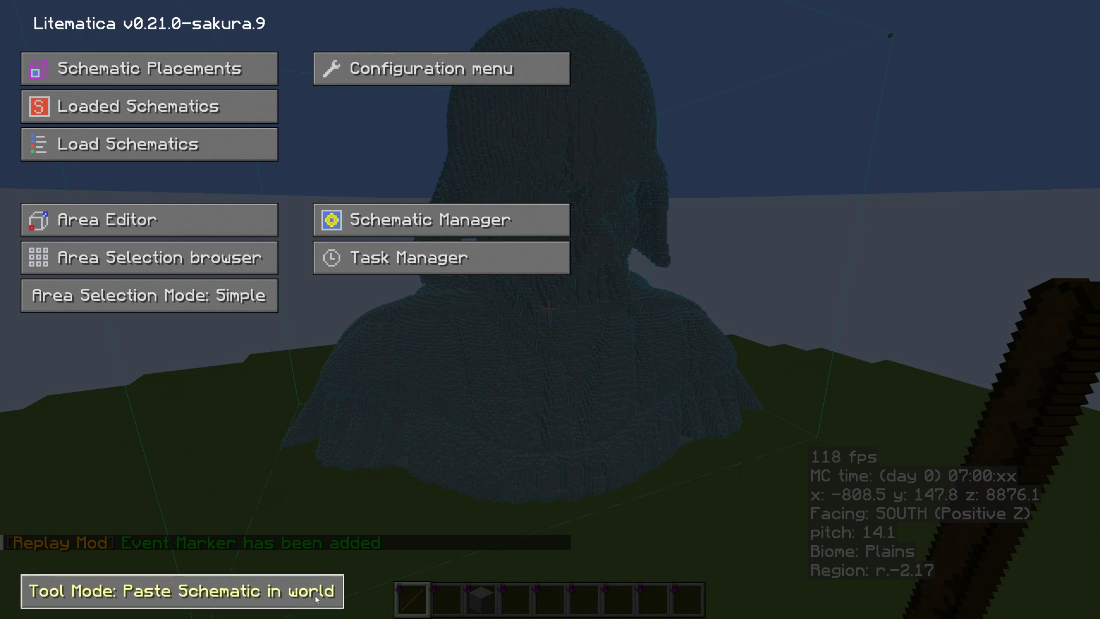
key("Escape")
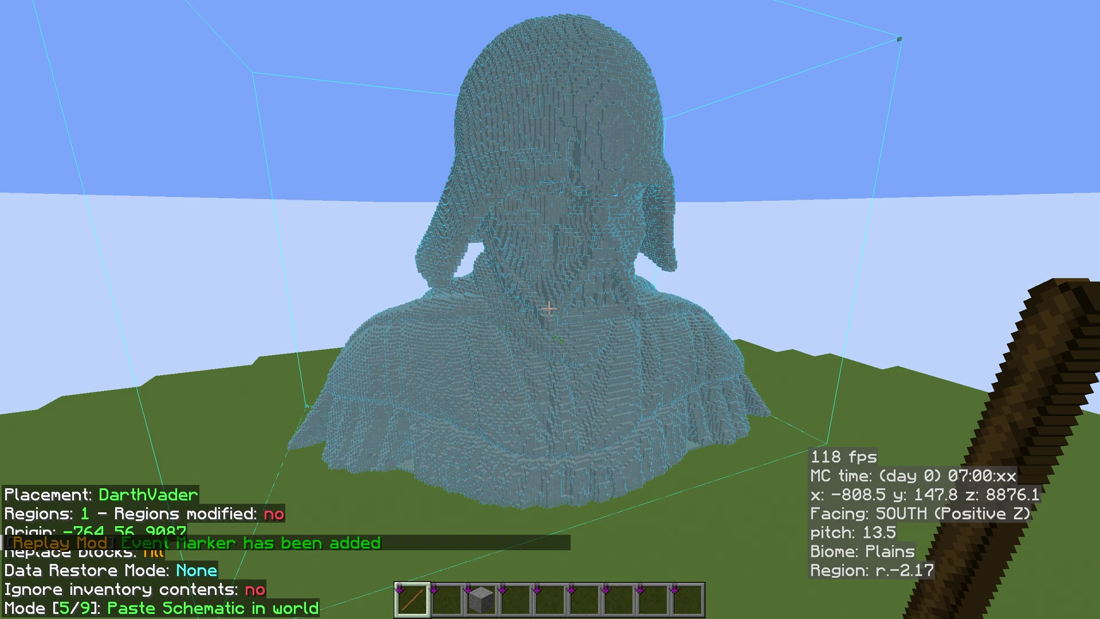
key("ctrl+b")
key("r")
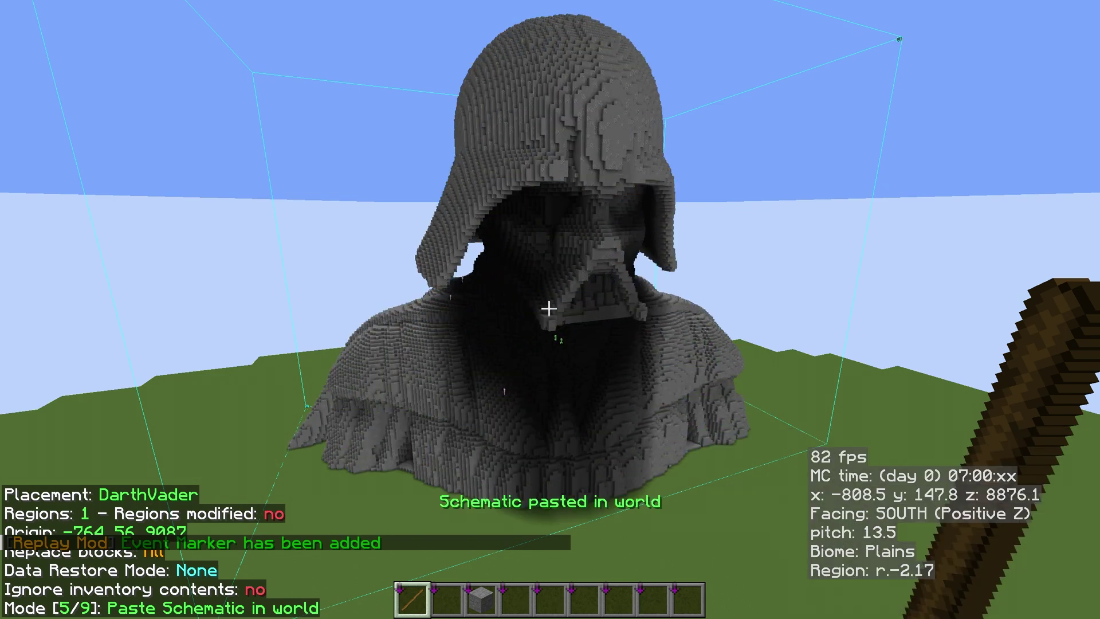
Step: Fly up to the pasted Darth Vader statue's helmet and back away to examine its blocks at close range
key("w")
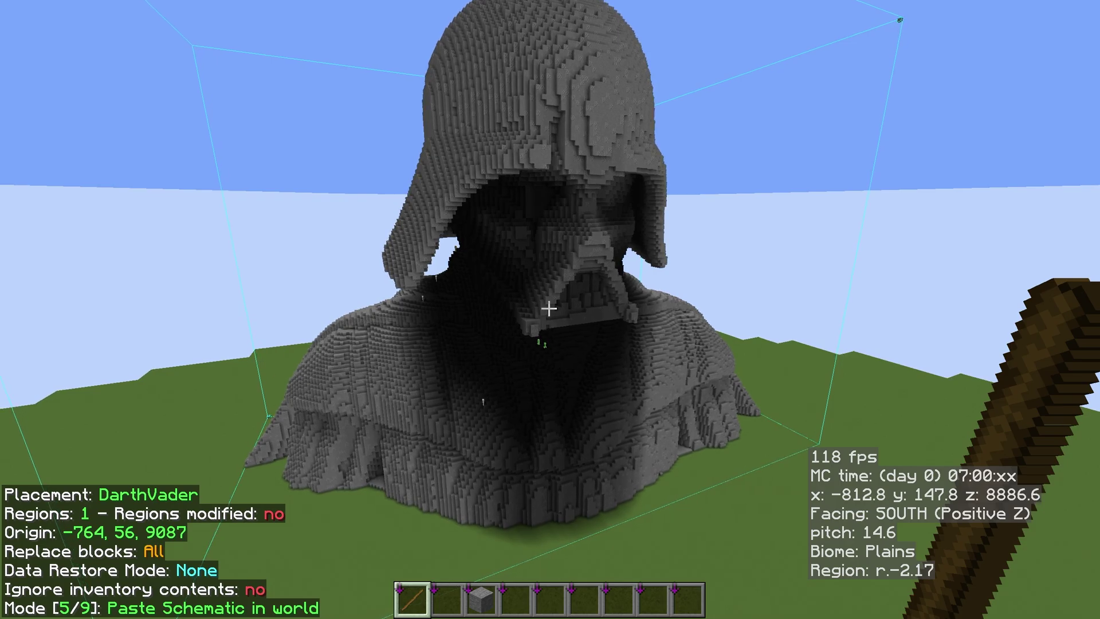
key("w")
key("3")
key("w")
key("space")
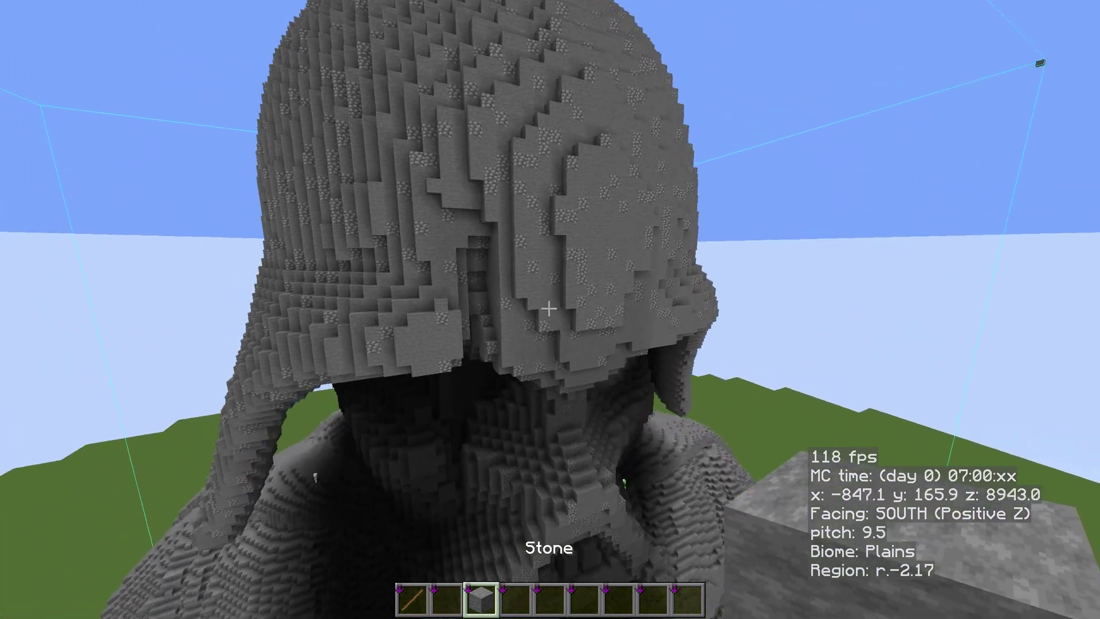
key("s")
key("w")
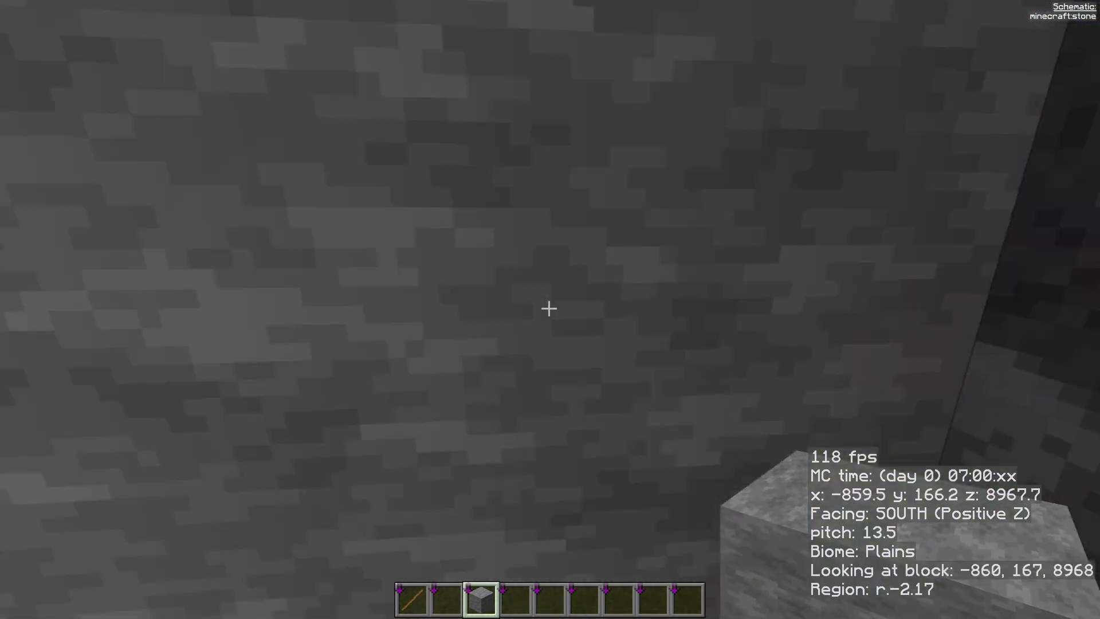
key("s")
key("s")
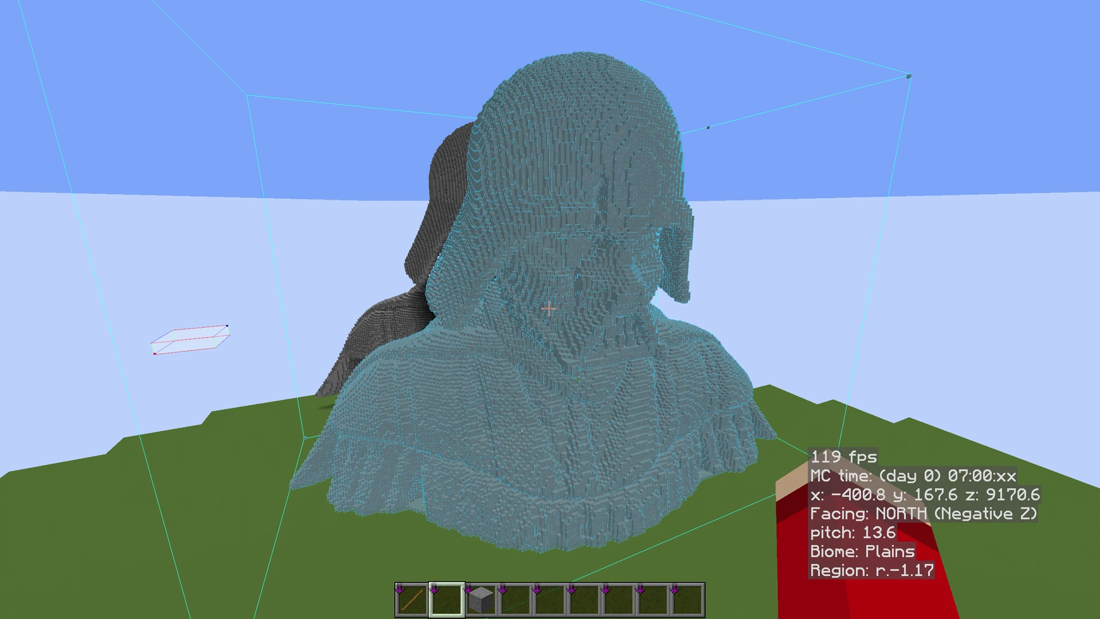
Step: Open Litematica's render layer settings and change the layer mode to Layer Range on the Y axis
key("m")
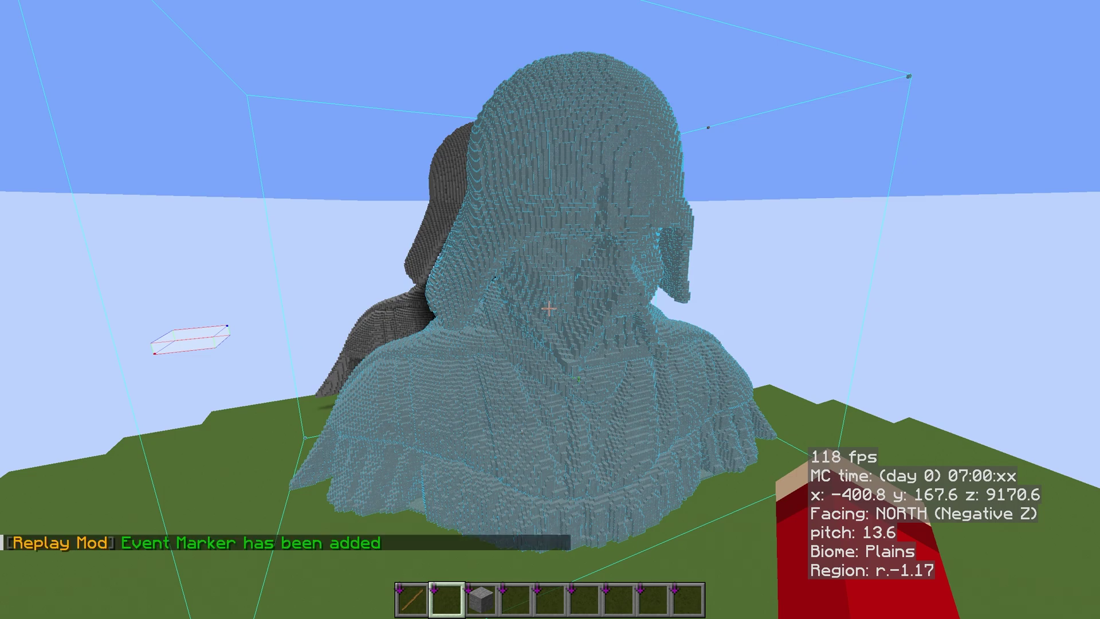
left_click(438, 81)
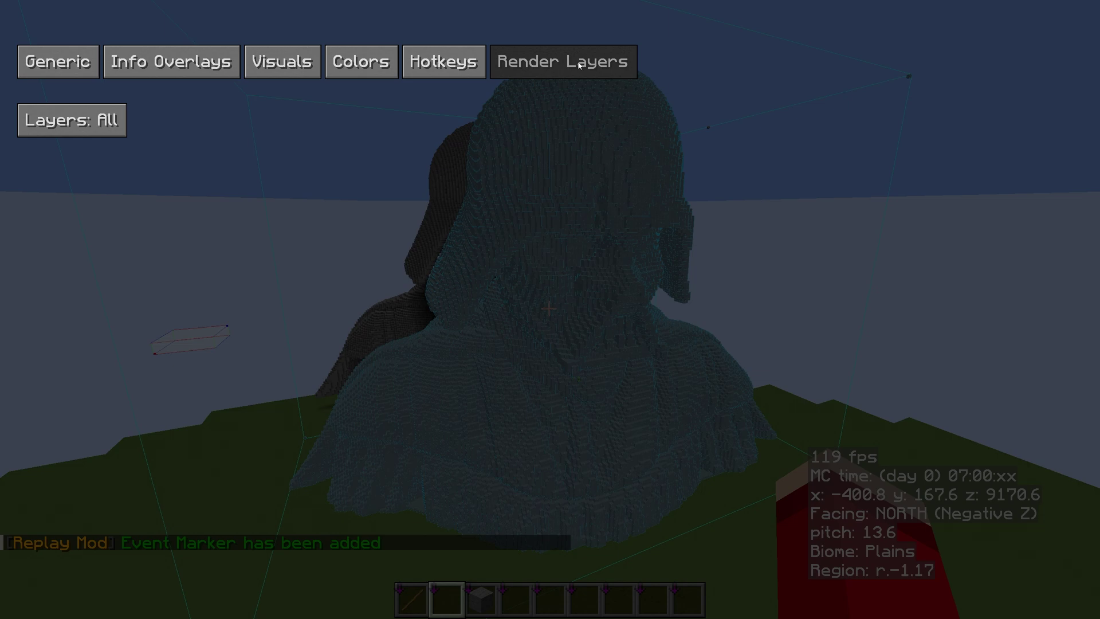
left_click(115, 123)
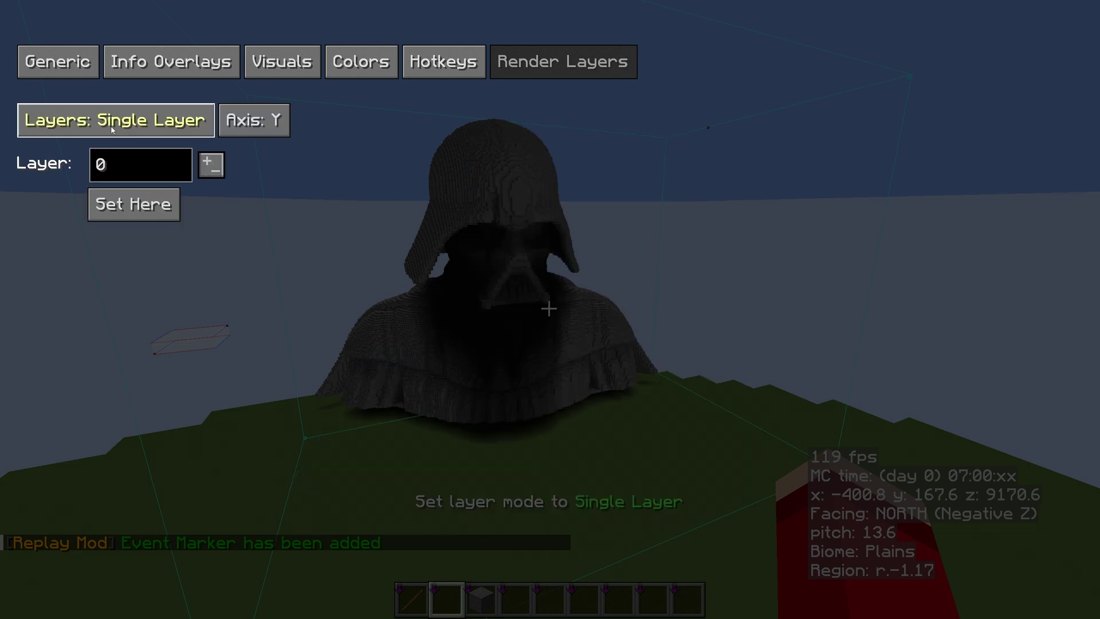
left_click(176, 129)
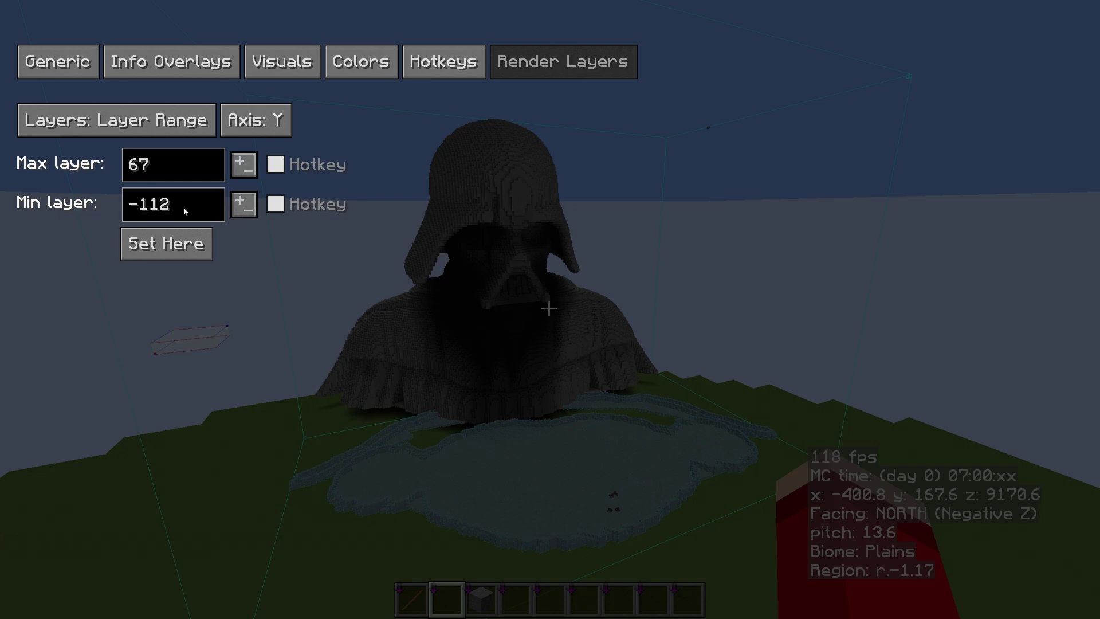
Step: Try a max layer of 80 for the layer range, set it to 90 instead and return to the world
left_click(174, 175)
key("BackSpace")
key("BackSpace")
type("80")
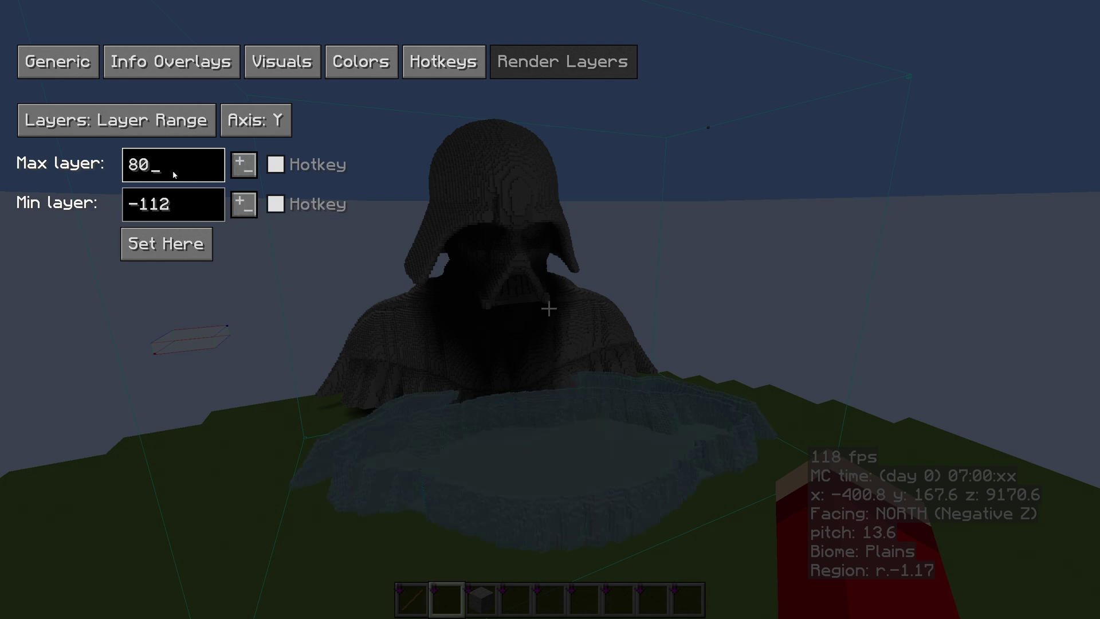
key("BackSpace")
key("BackSpace")
type("90")
key("Escape")
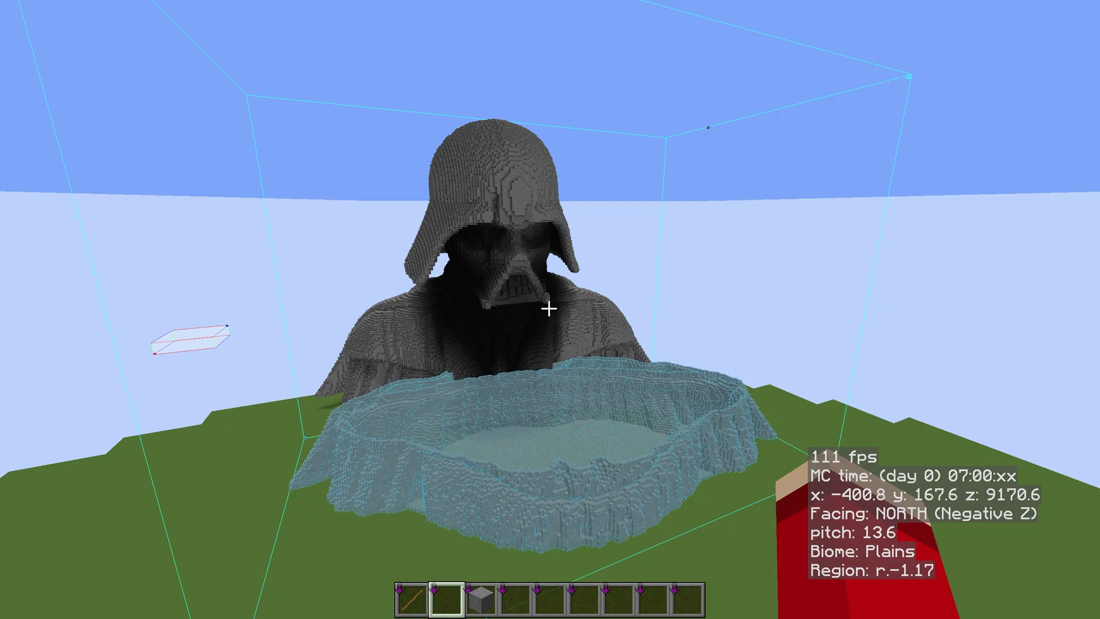
Step: Shift the layer range's maximum up and down one layer at a time along Y, finishing several layers higher
scroll(549, 309, "up", 1)
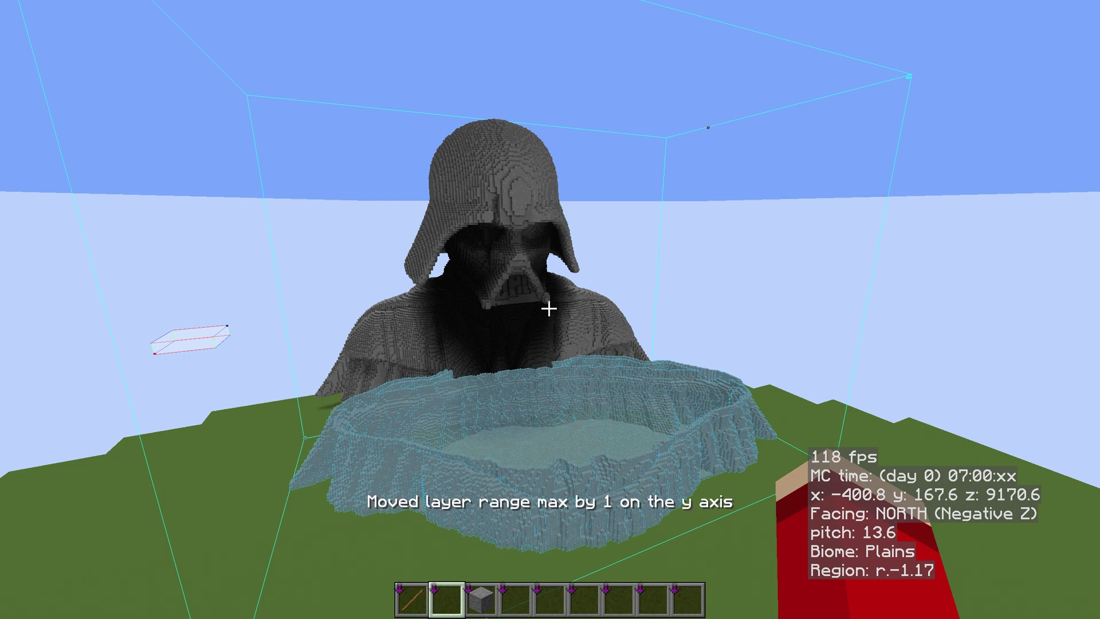
scroll(549, 309, "down", 1)
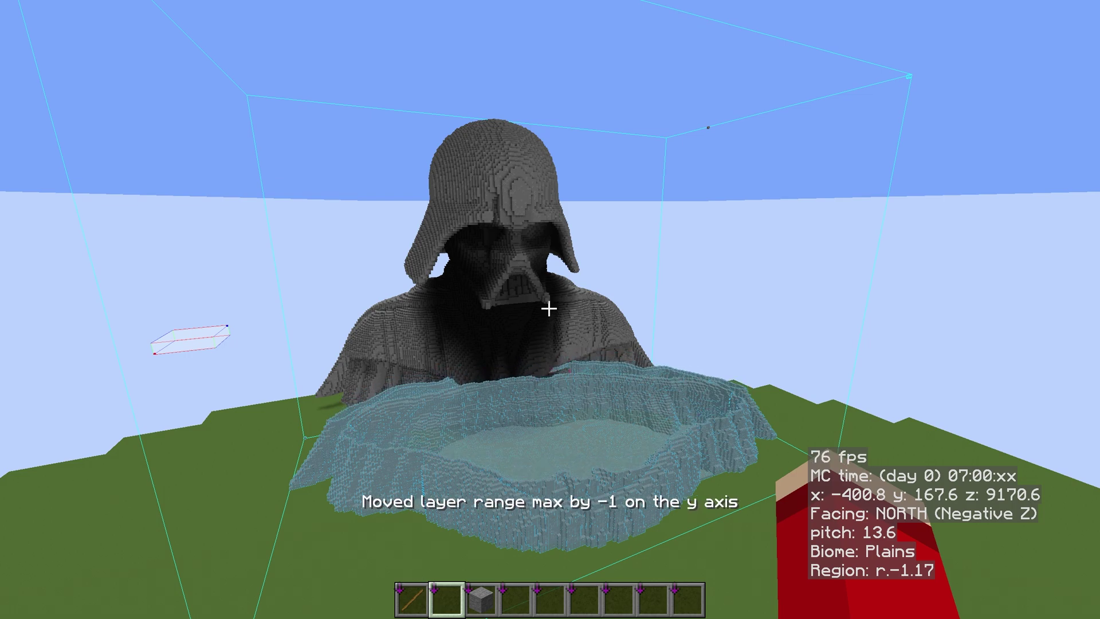
scroll(549, 309, "up", 1)
scroll(549, 309, "down", 1)
scroll(549, 309, "up", 6)
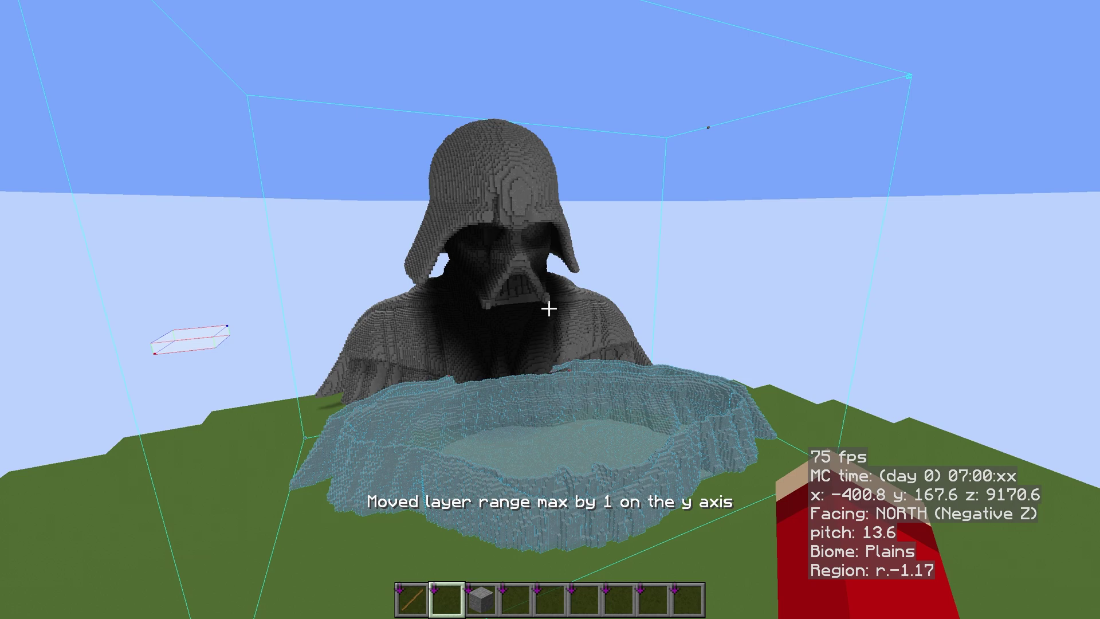
scroll(548, 309, "up", 2)
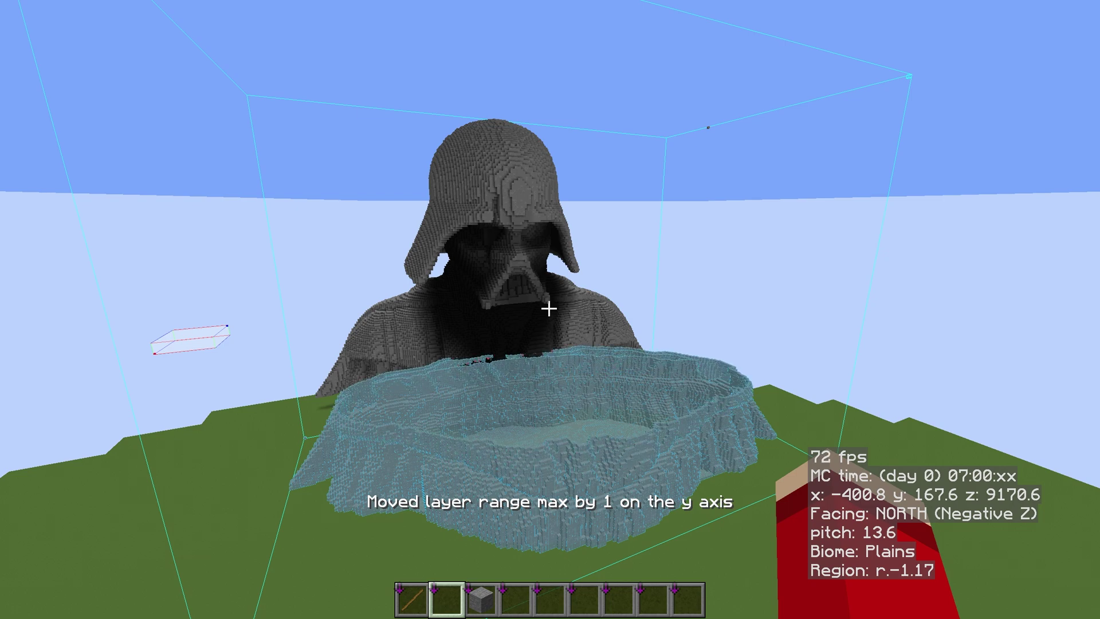